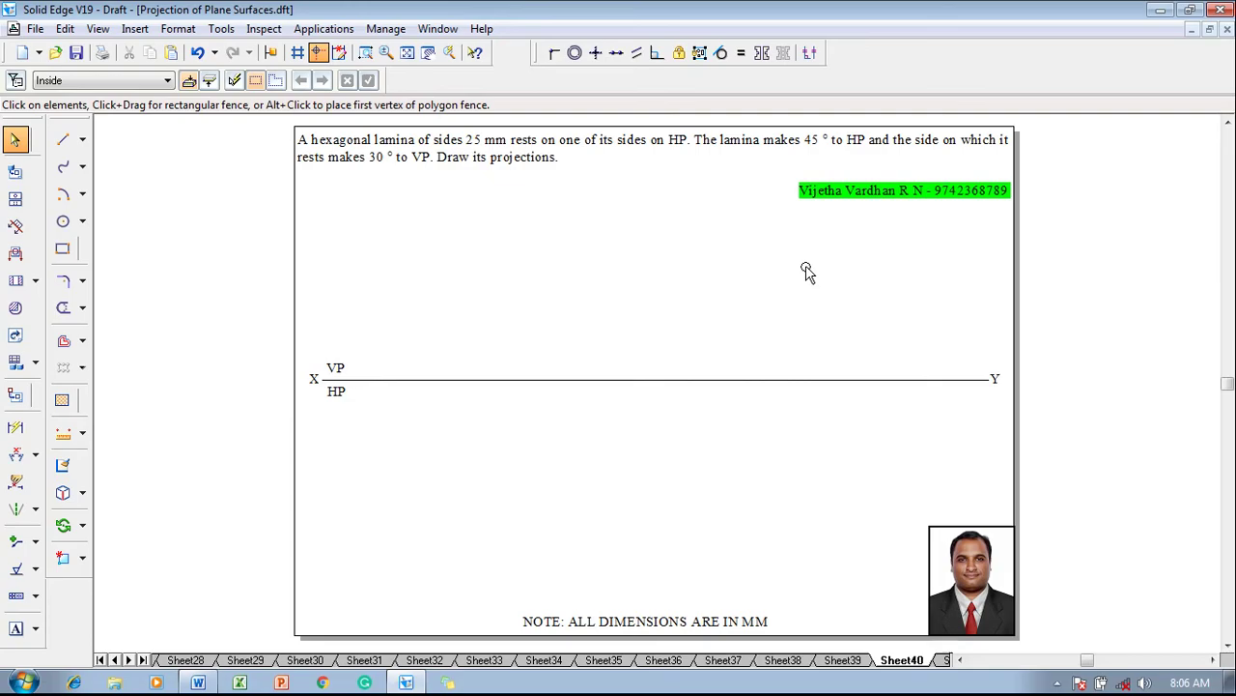
Run the nSidePolygon macro to place a 6-sided, 25 mm flat-length polygon below XY.
{"action": "left_click", "coordinate": [322, 29]}
{"action": "mouse_move", "coordinate": [359, 99]}
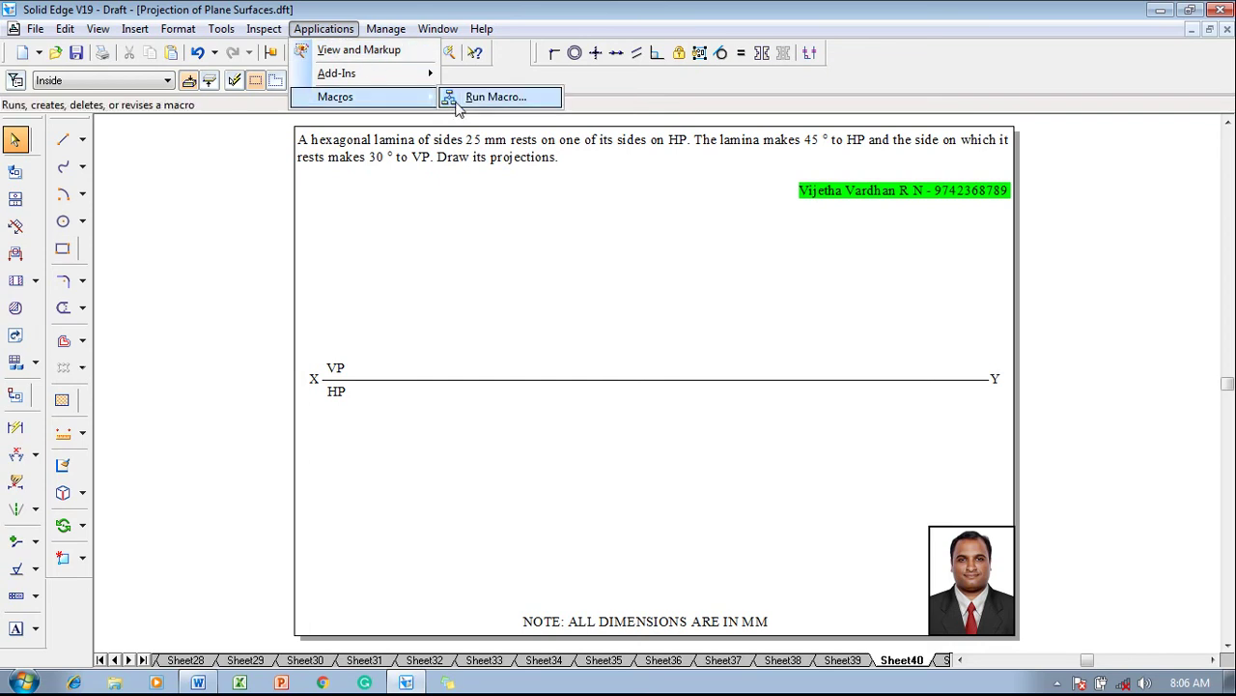
{"action": "left_click", "coordinate": [470, 104]}
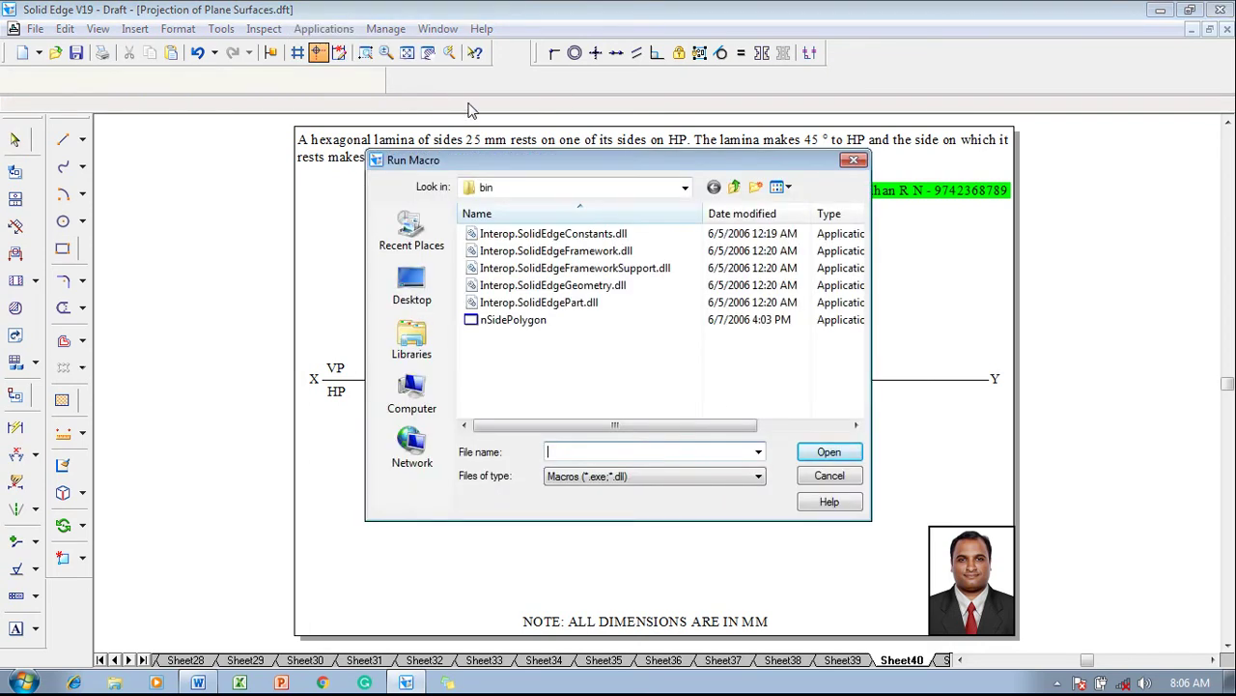
{"action": "left_click", "coordinate": [544, 325]}
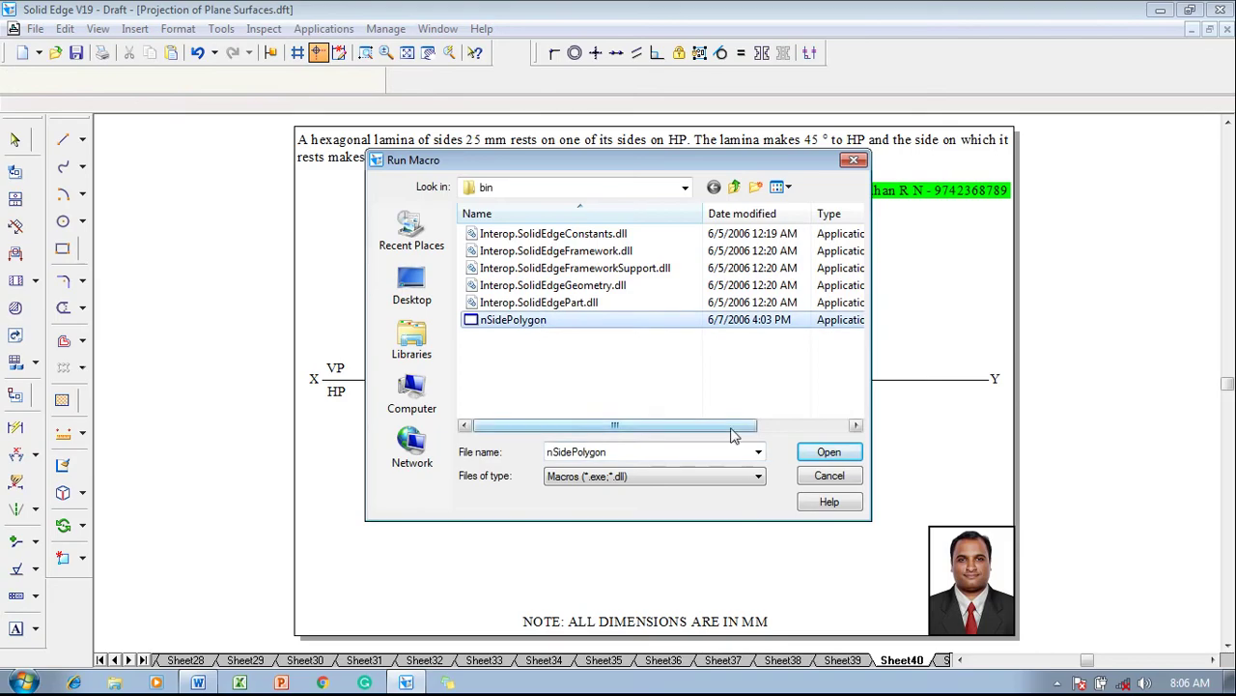
{"action": "left_click", "coordinate": [824, 460]}
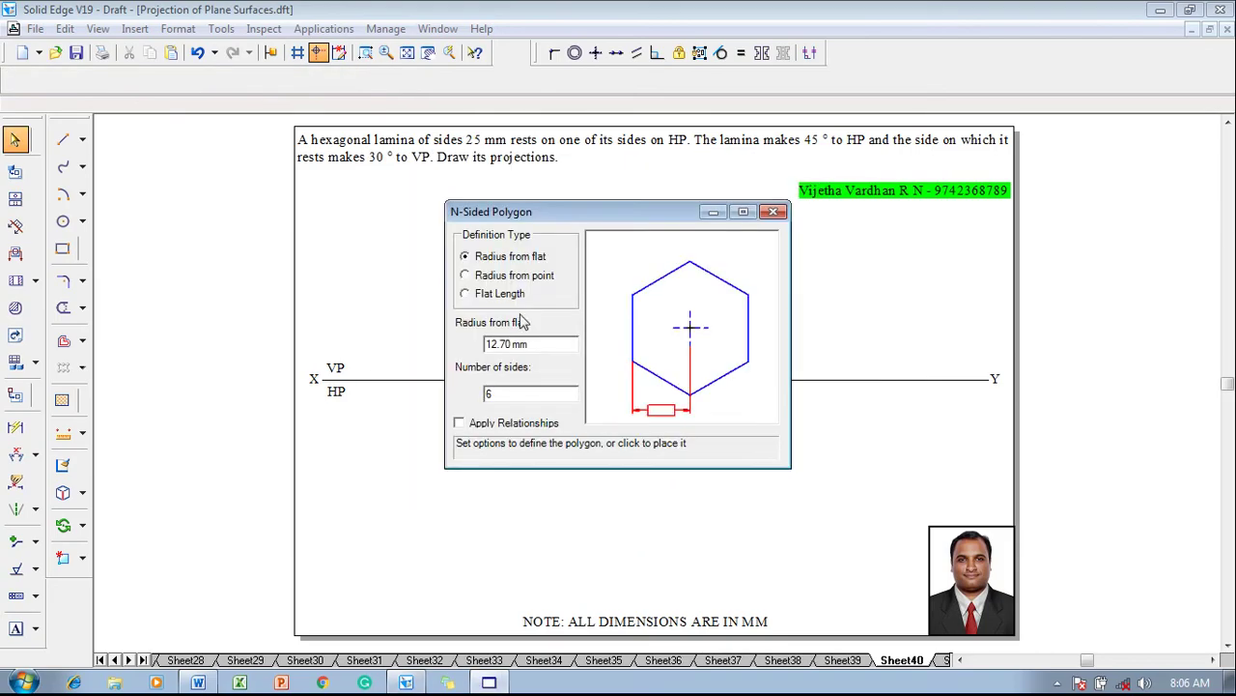
{"action": "left_click", "coordinate": [465, 293]}
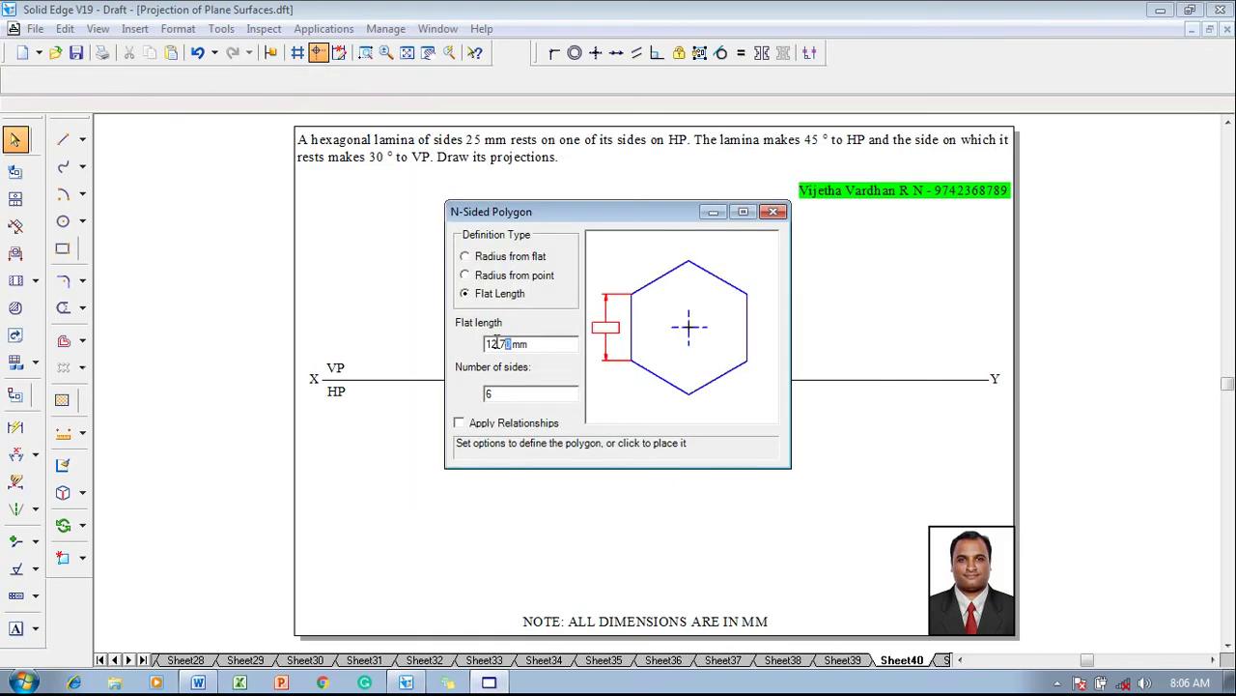
{"action": "type", "text": "25"}
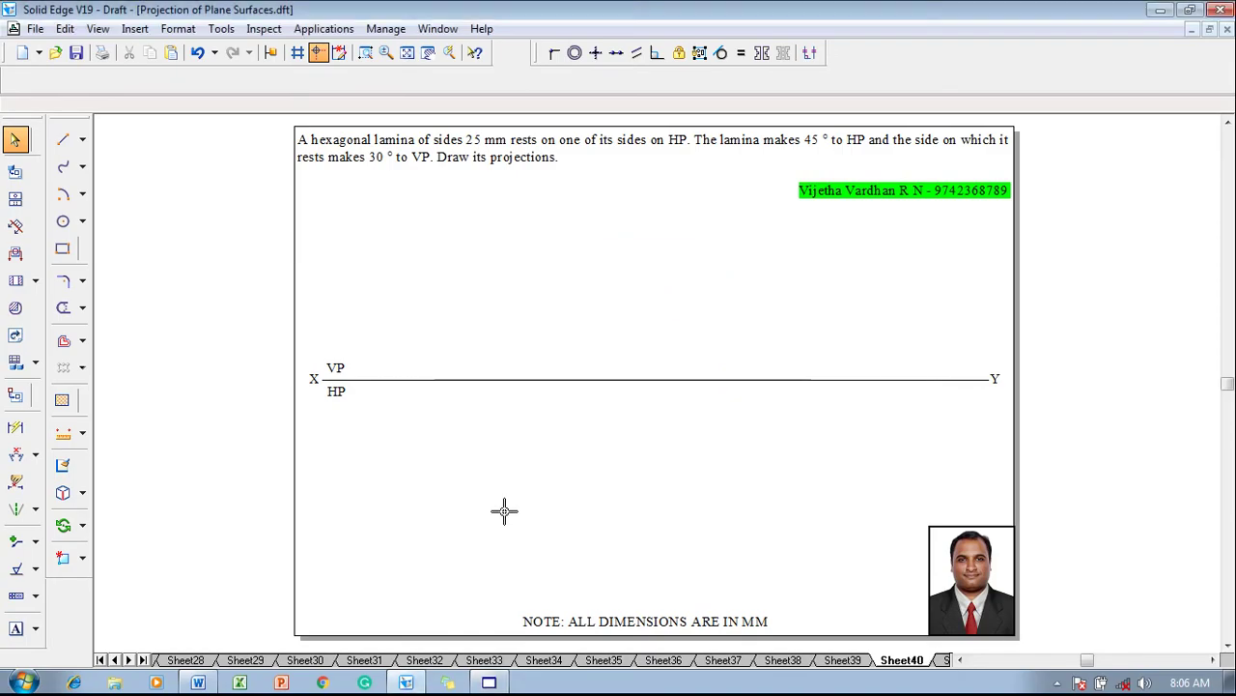
{"action": "left_click", "coordinate": [505, 512]}
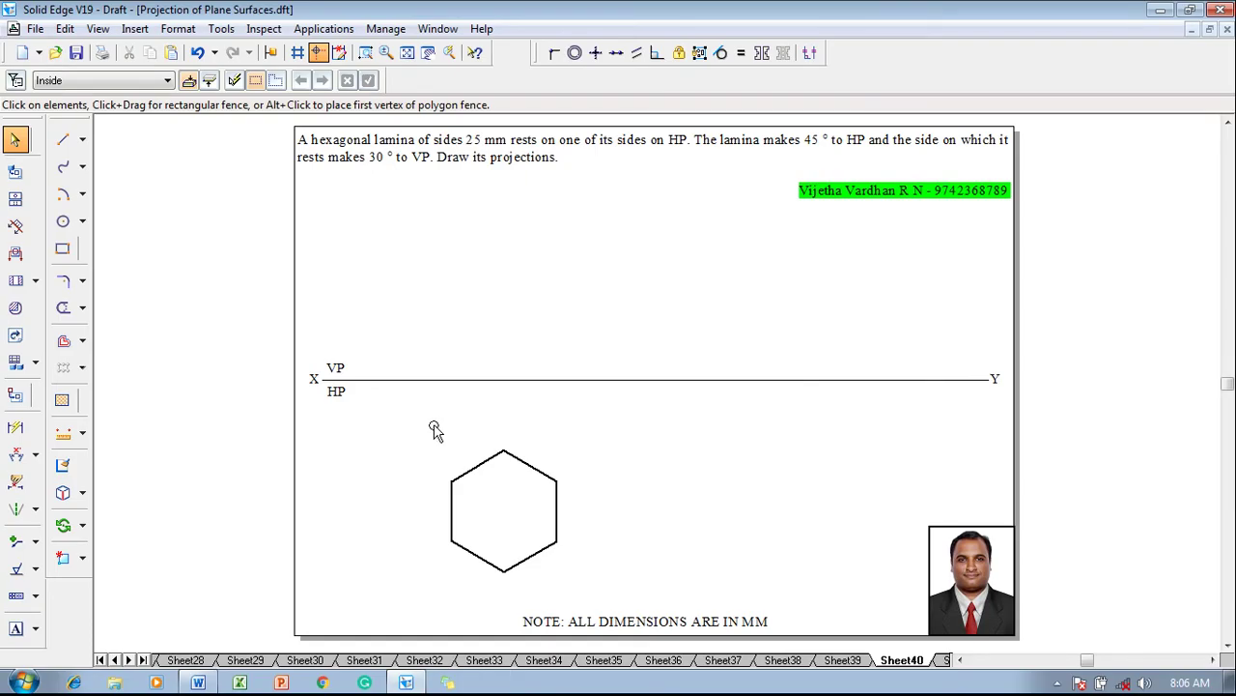
Draw thin vertical projectors from the upper-left, bottom and upper-right vertices up to XY.
{"action": "left_click_drag", "start_coordinate": [435, 430], "coordinate": [494, 520]}
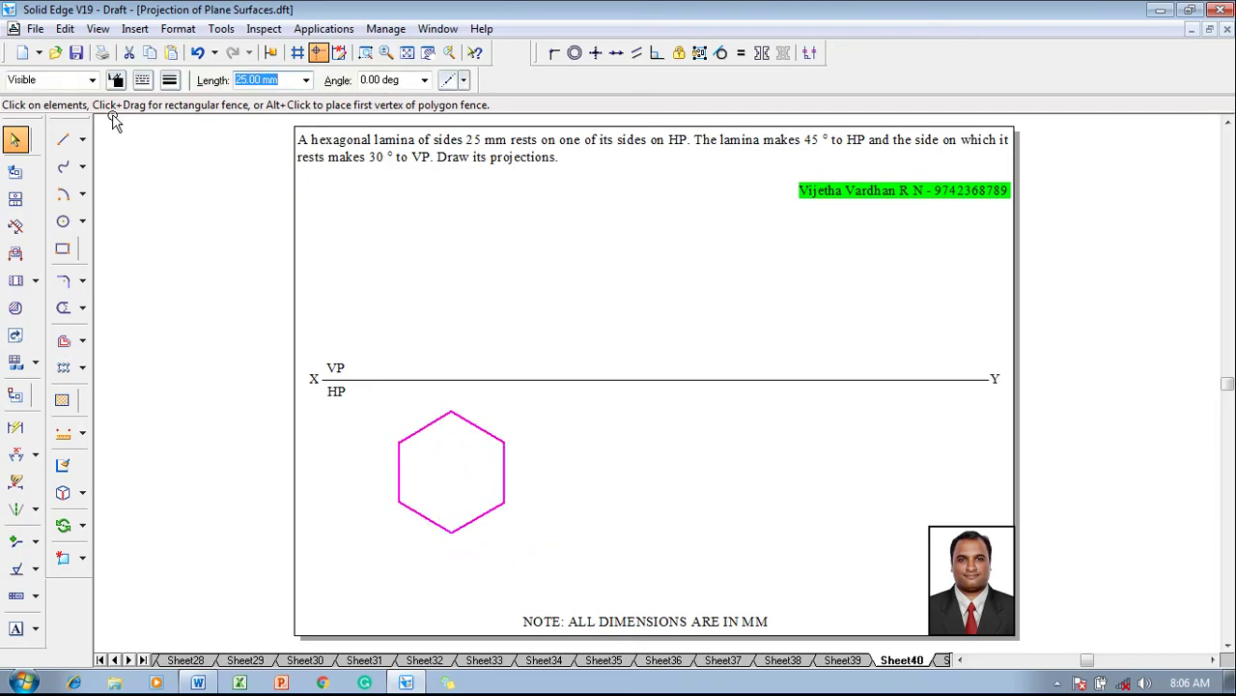
{"action": "left_click", "coordinate": [62, 138]}
{"action": "left_click", "coordinate": [170, 79]}
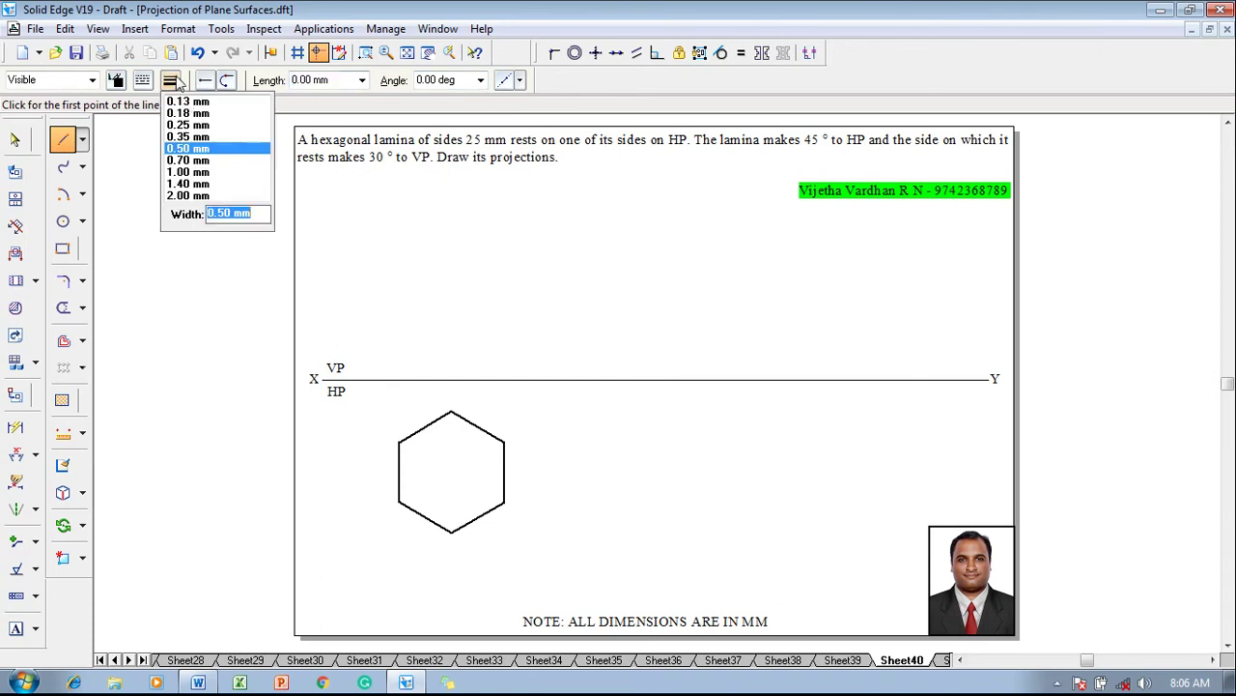
{"action": "left_click", "coordinate": [186, 104]}
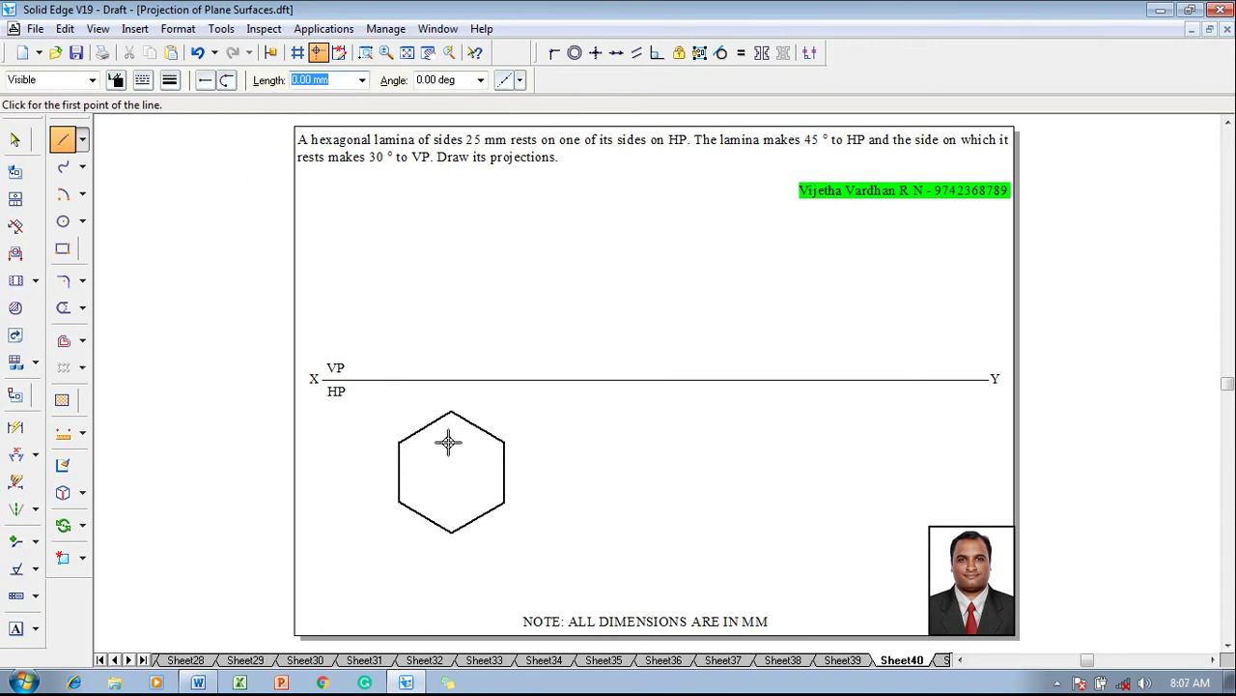
{"action": "left_click", "coordinate": [399, 440]}
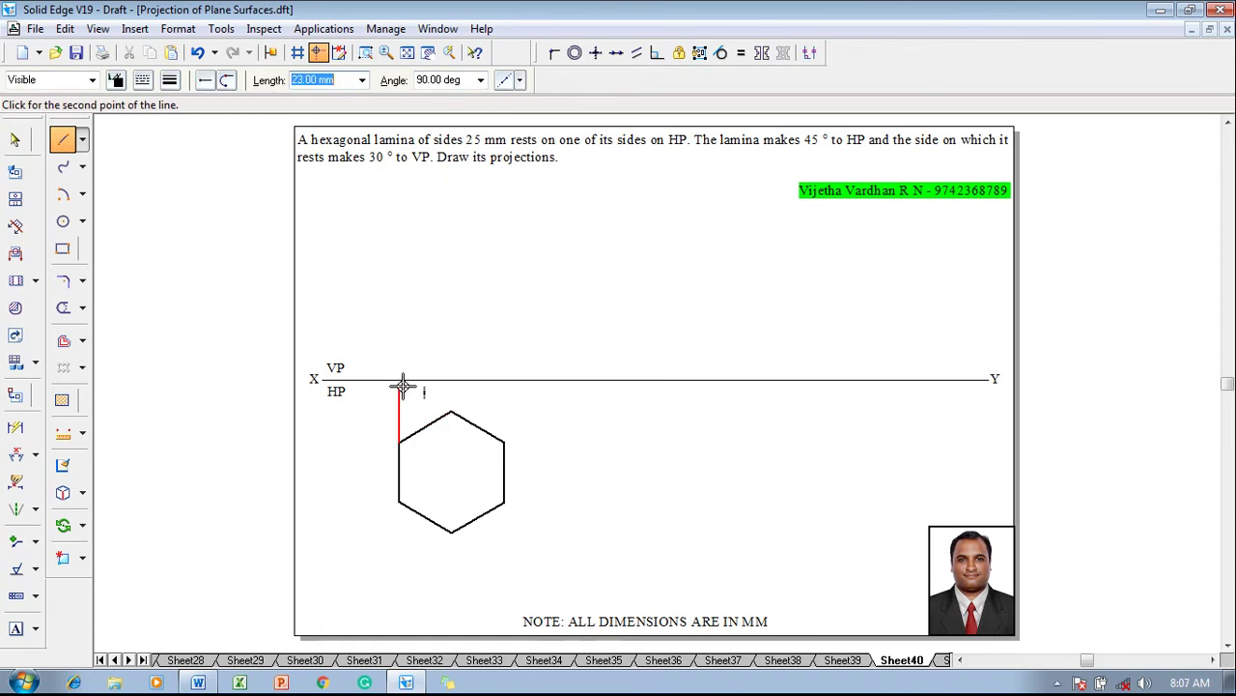
{"action": "left_click", "coordinate": [401, 380]}
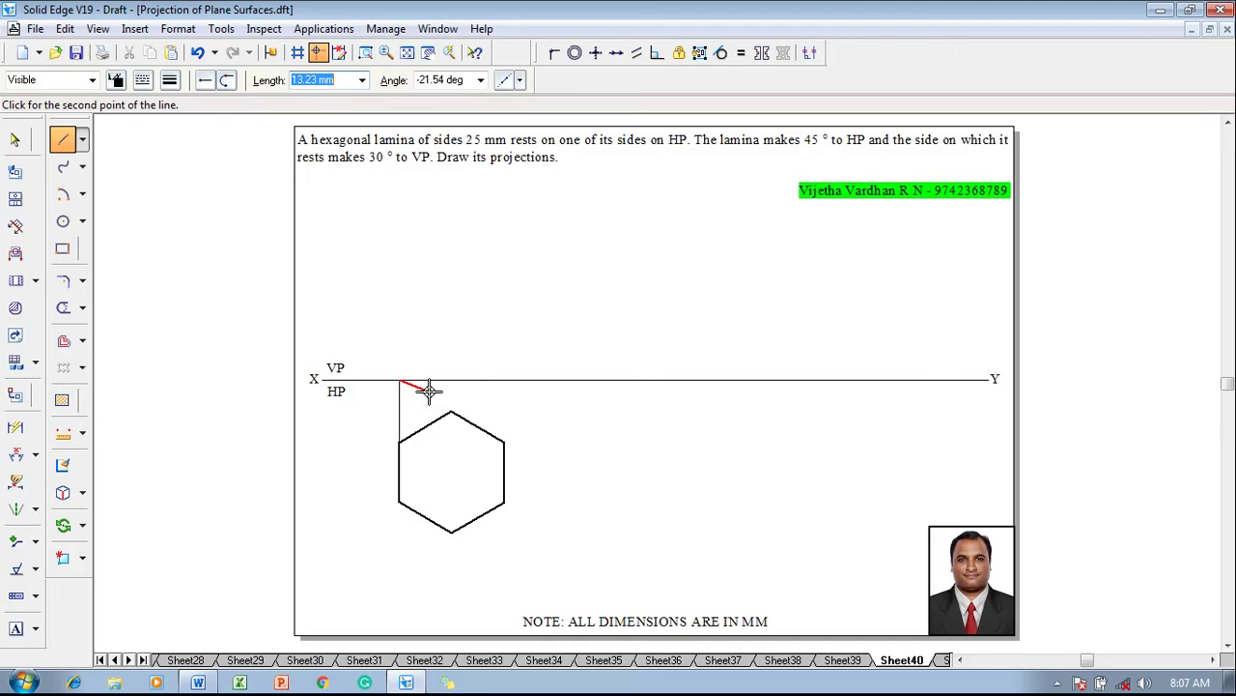
{"action": "left_click", "coordinate": [452, 532]}
{"action": "left_click", "coordinate": [452, 380]}
{"action": "right_click", "coordinate": [504, 435]}
{"action": "left_click", "coordinate": [504, 440]}
{"action": "left_click", "coordinate": [504, 379]}
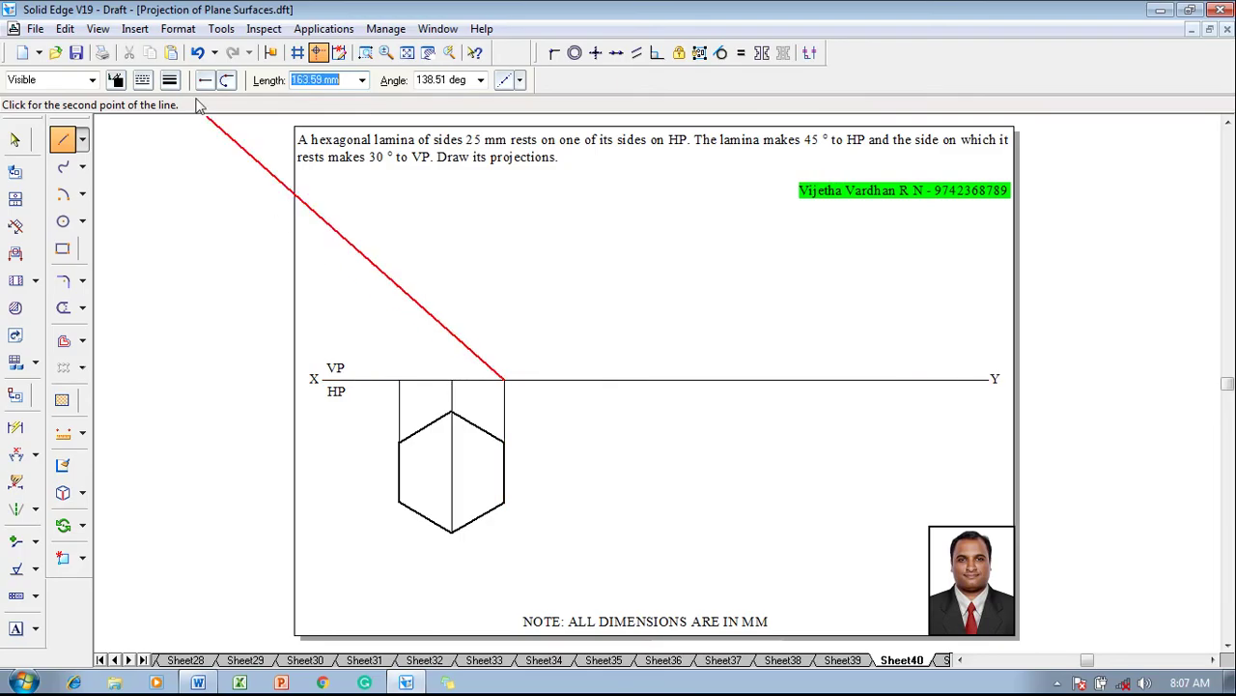
Draw a thick front-view line along XY spanning the three projectors.
{"action": "left_click", "coordinate": [170, 80]}
{"action": "left_click", "coordinate": [193, 145]}
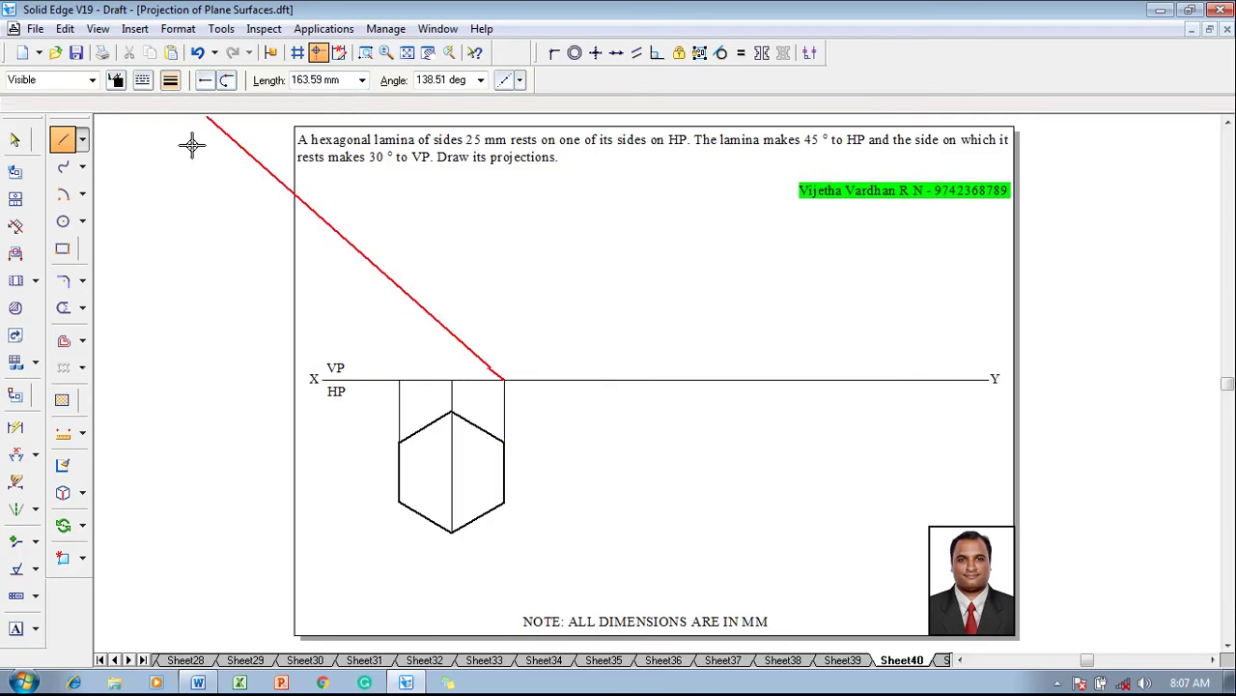
{"action": "right_click", "coordinate": [341, 247]}
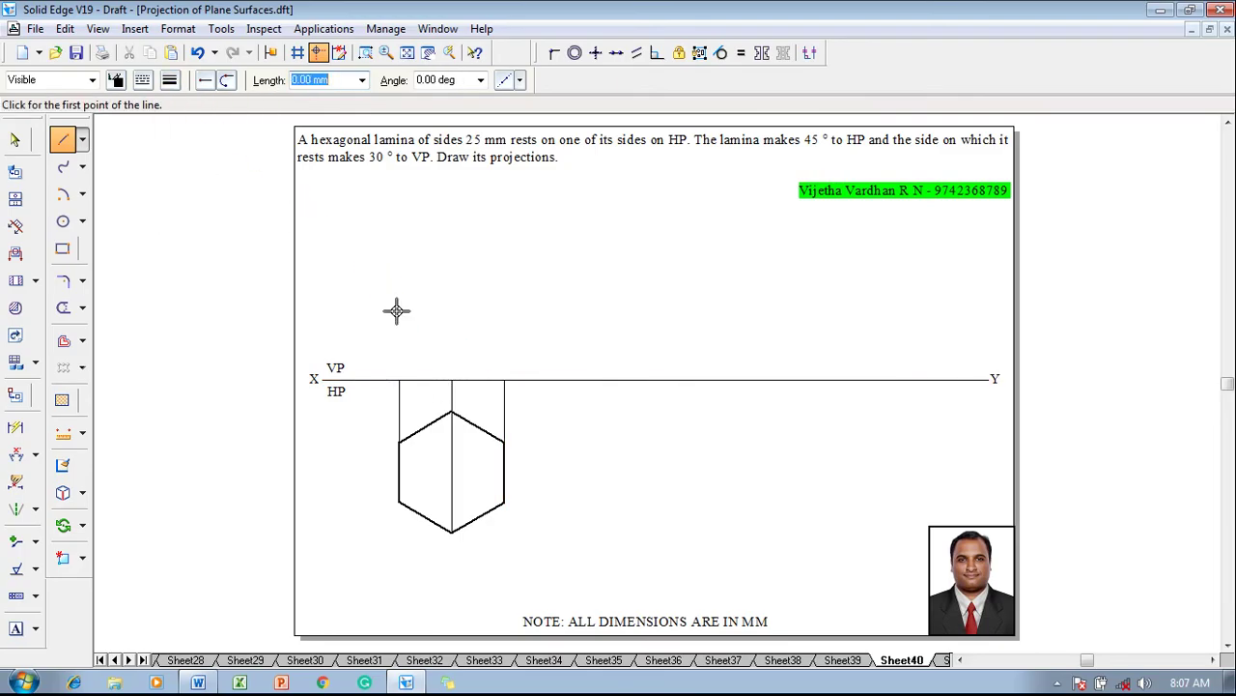
{"action": "left_click", "coordinate": [399, 380]}
{"action": "left_click", "coordinate": [453, 379]}
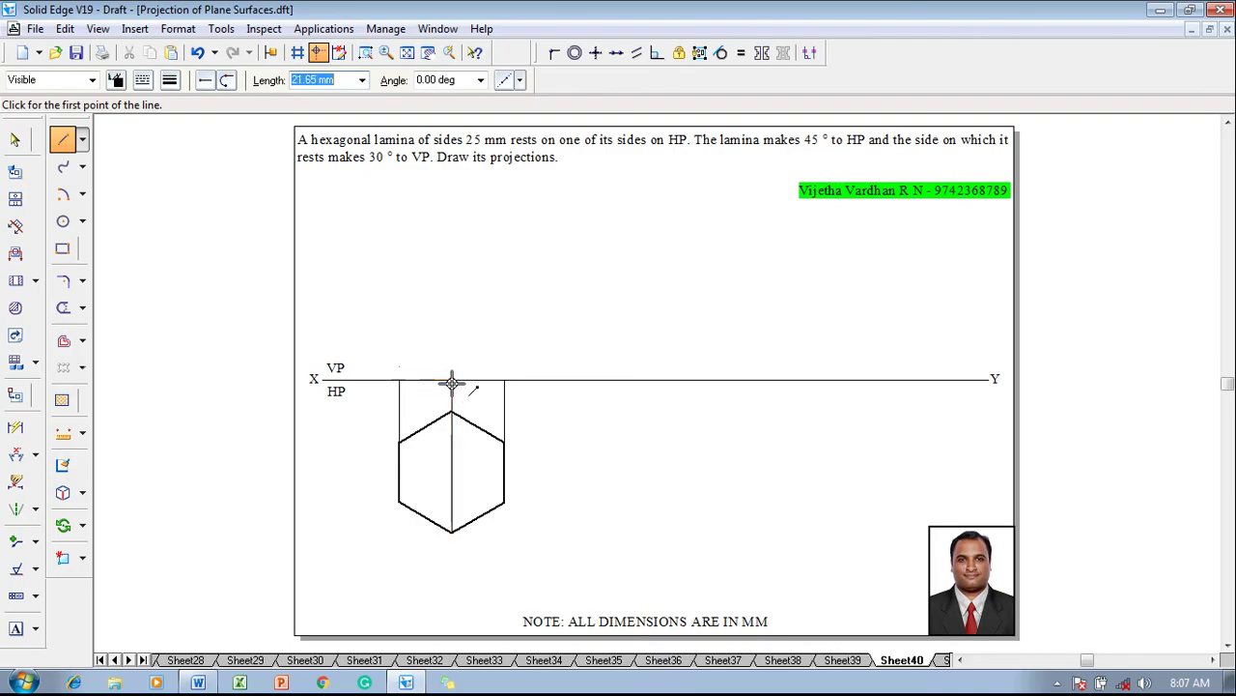
{"action": "left_click", "coordinate": [504, 379]}
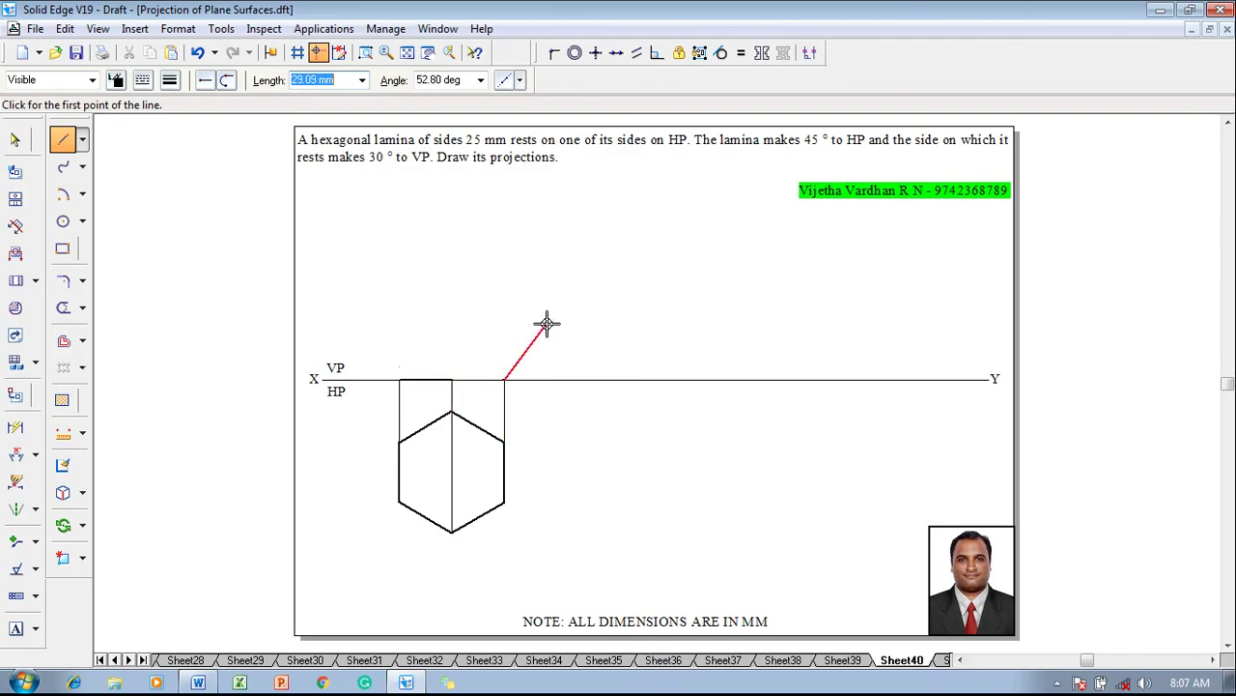
{"action": "key", "text": "Escape"}
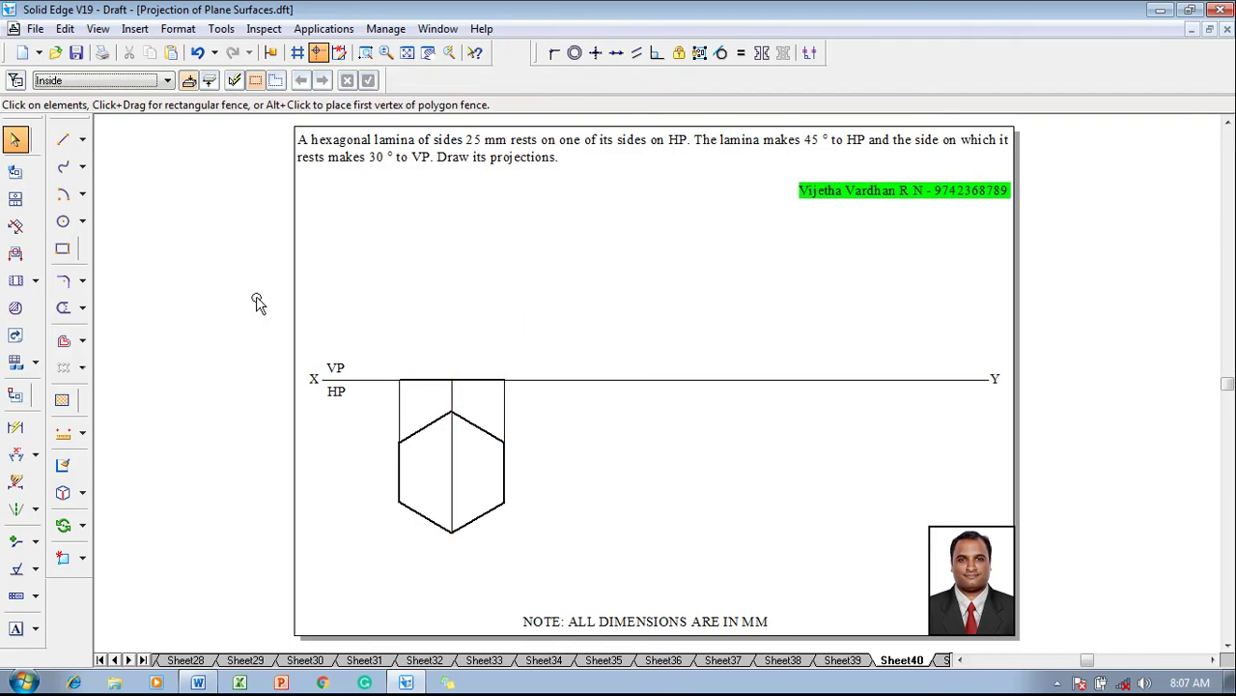
Dimension the hexagon's left vertical side as 25 mm.
{"action": "left_click", "coordinate": [16, 427]}
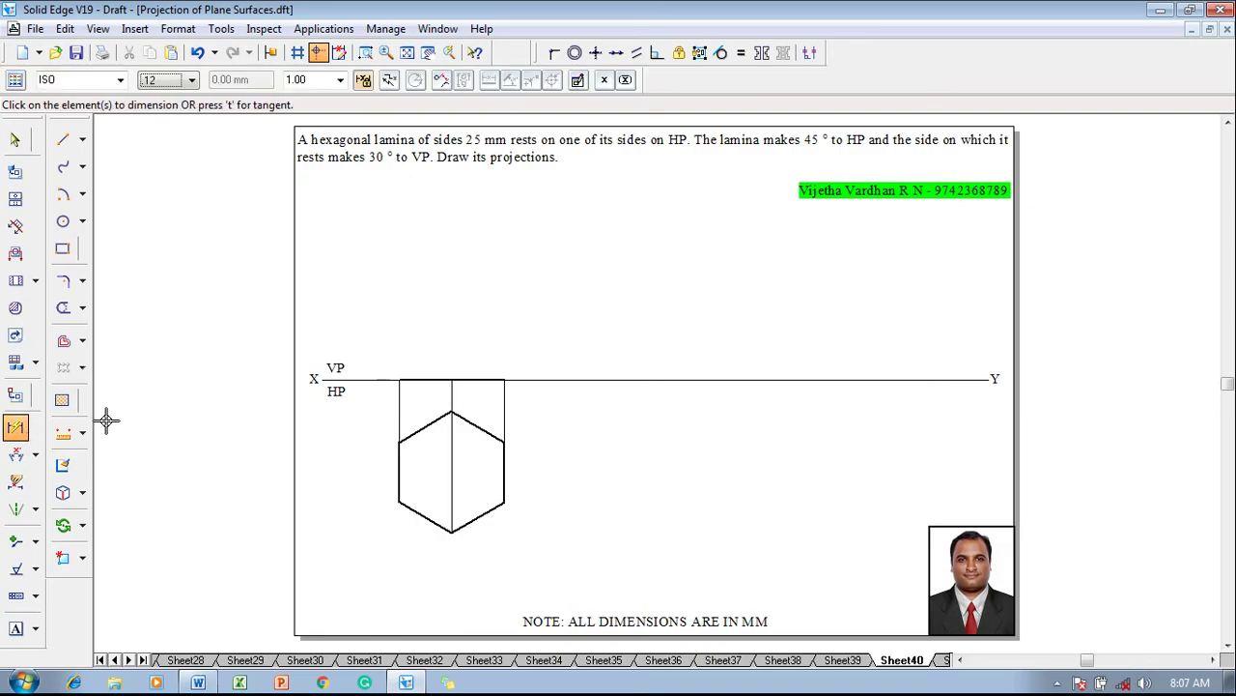
{"action": "left_click", "coordinate": [399, 470]}
{"action": "left_click", "coordinate": [382, 469]}
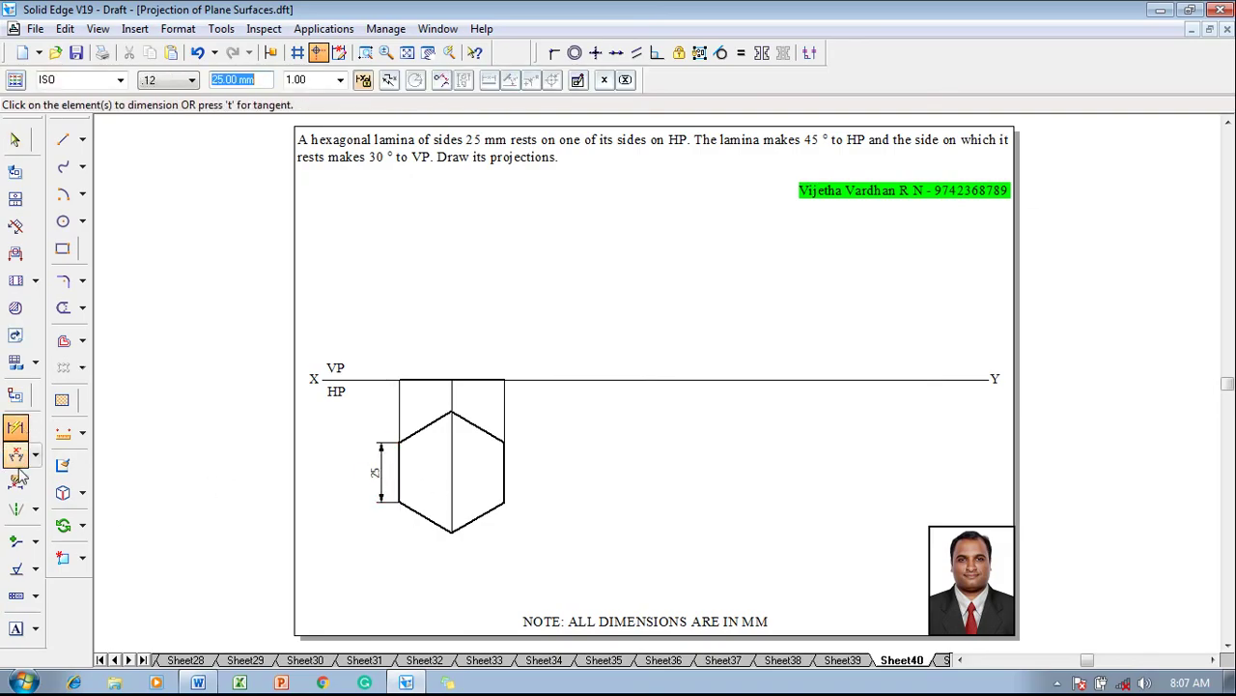
Label the hexagon's top-view corners a through f.
{"action": "left_click", "coordinate": [16, 628]}
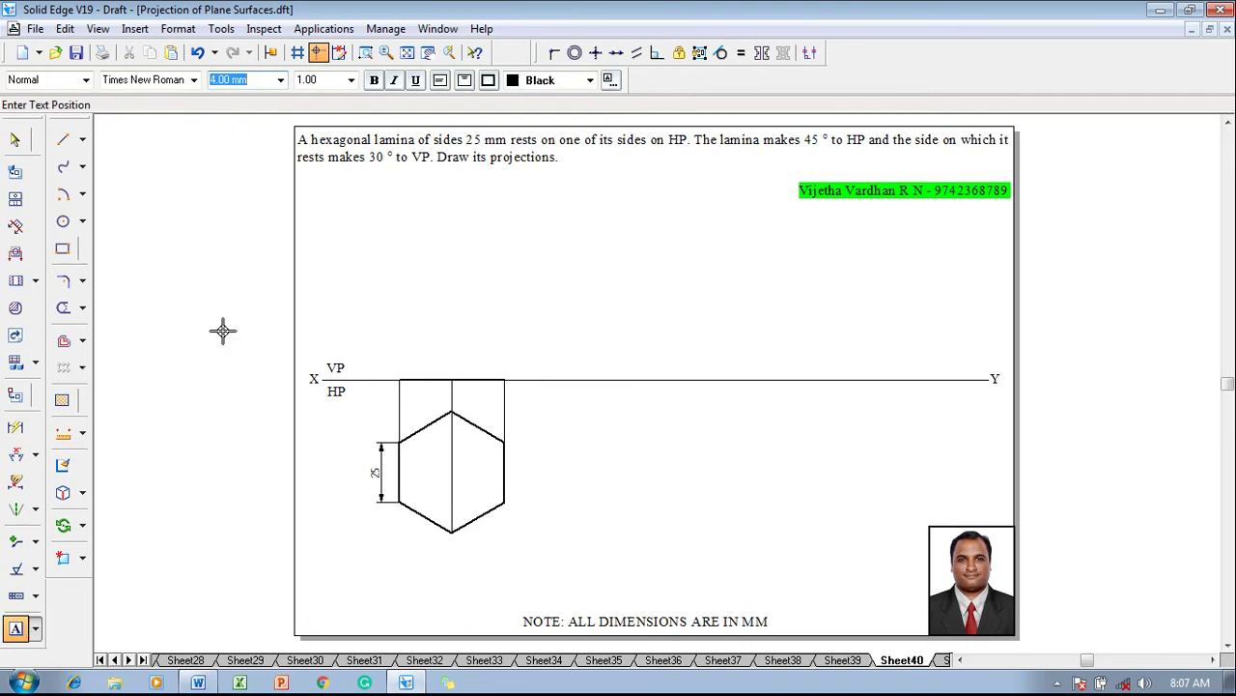
{"action": "left_click", "coordinate": [382, 421]}
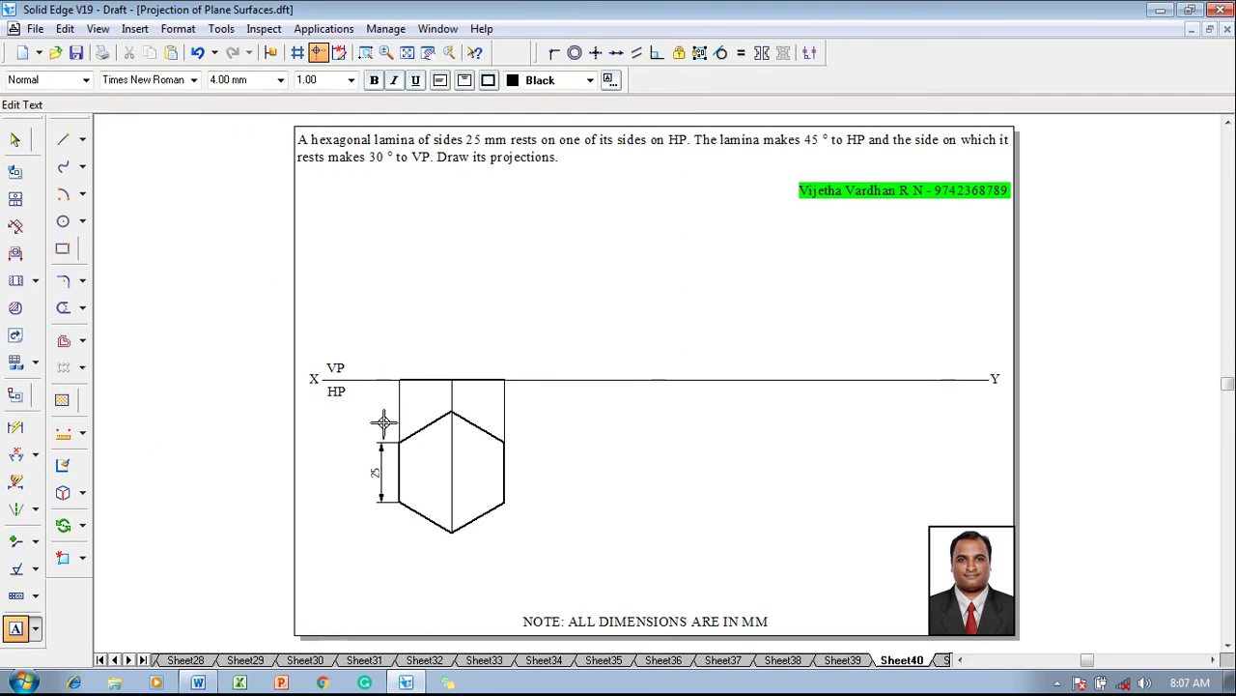
{"action": "type", "text": "a"}
{"action": "left_click", "coordinate": [390, 512]}
{"action": "left_click", "coordinate": [440, 537]}
{"action": "type", "text": "c"}
{"action": "left_click", "coordinate": [514, 506]}
{"action": "type", "text": "d"}
{"action": "left_click", "coordinate": [515, 432]}
{"action": "type", "text": "e"}
{"action": "left_click", "coordinate": [461, 394]}
{"action": "type", "text": "f"}
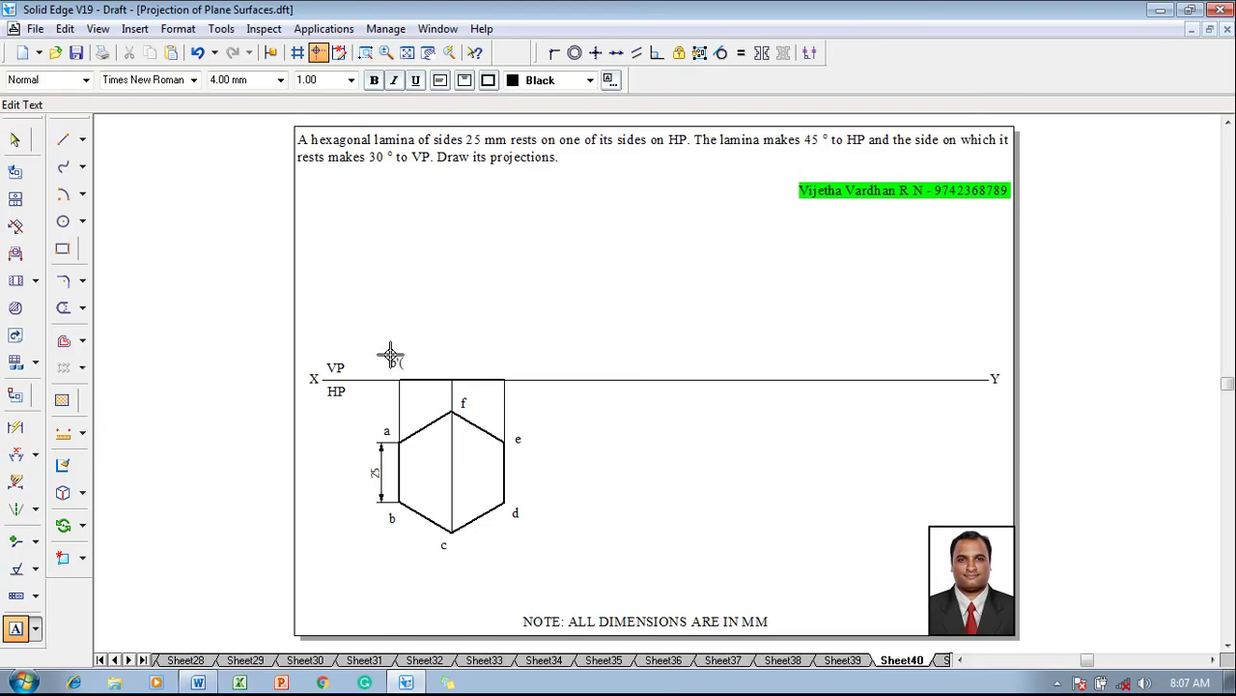
Label the front-view points b'(a'), c'(f') and d'(e') above the XY line.
{"action": "left_click", "coordinate": [391, 354]}
{"action": "type", "text": "b'(a')    c'(f')    d'(e'"}
{"action": "key", "text": "Escape"}
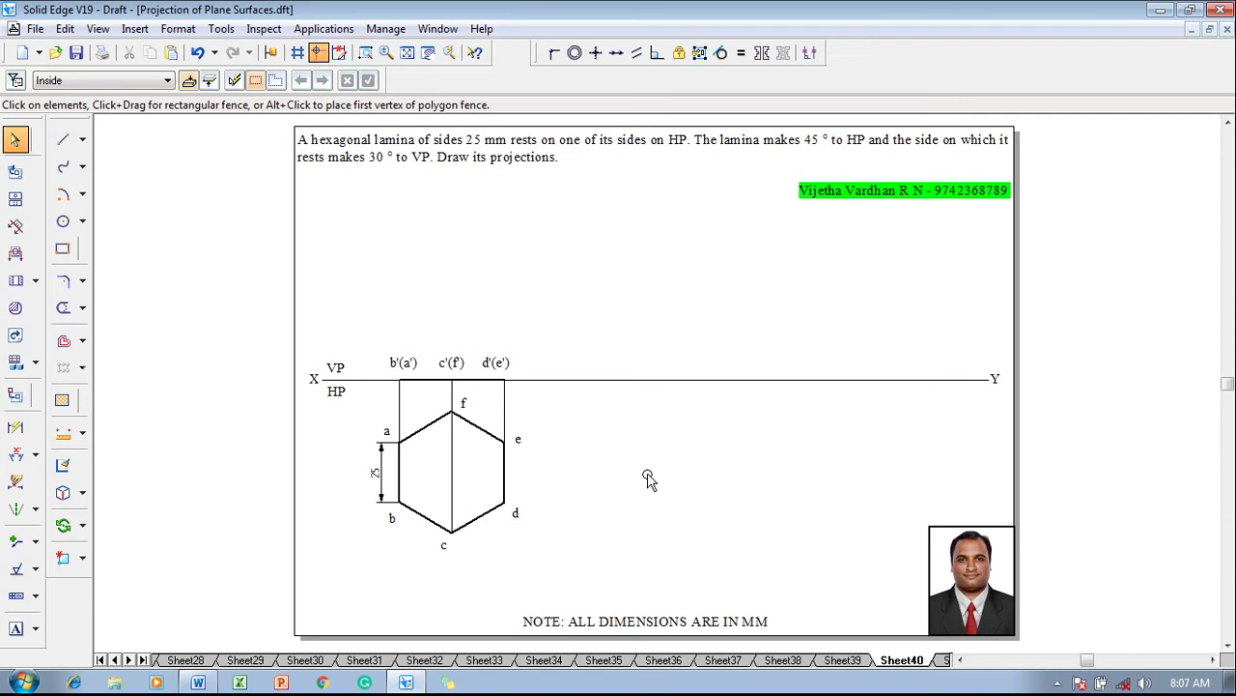
Copy the front-view line and its labels further right along XY.
{"action": "left_click_drag", "start_coordinate": [382, 343], "coordinate": [535, 403]}
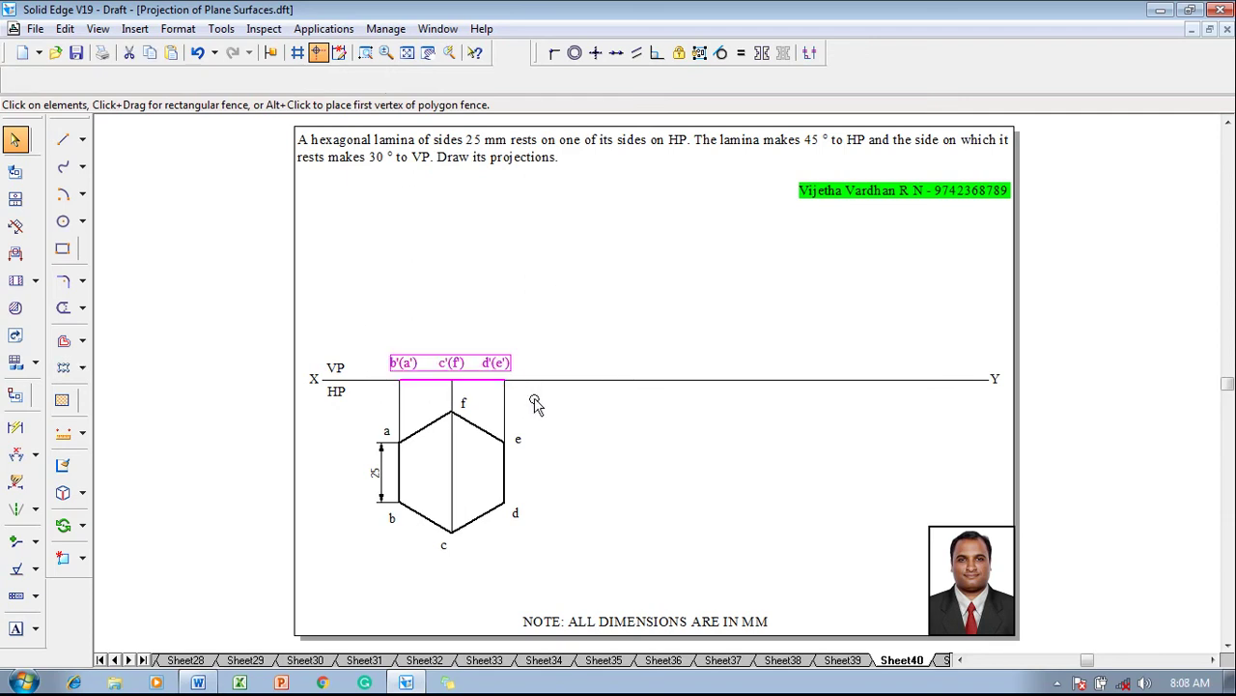
{"action": "left_click", "coordinate": [82, 524]}
{"action": "left_click", "coordinate": [114, 522]}
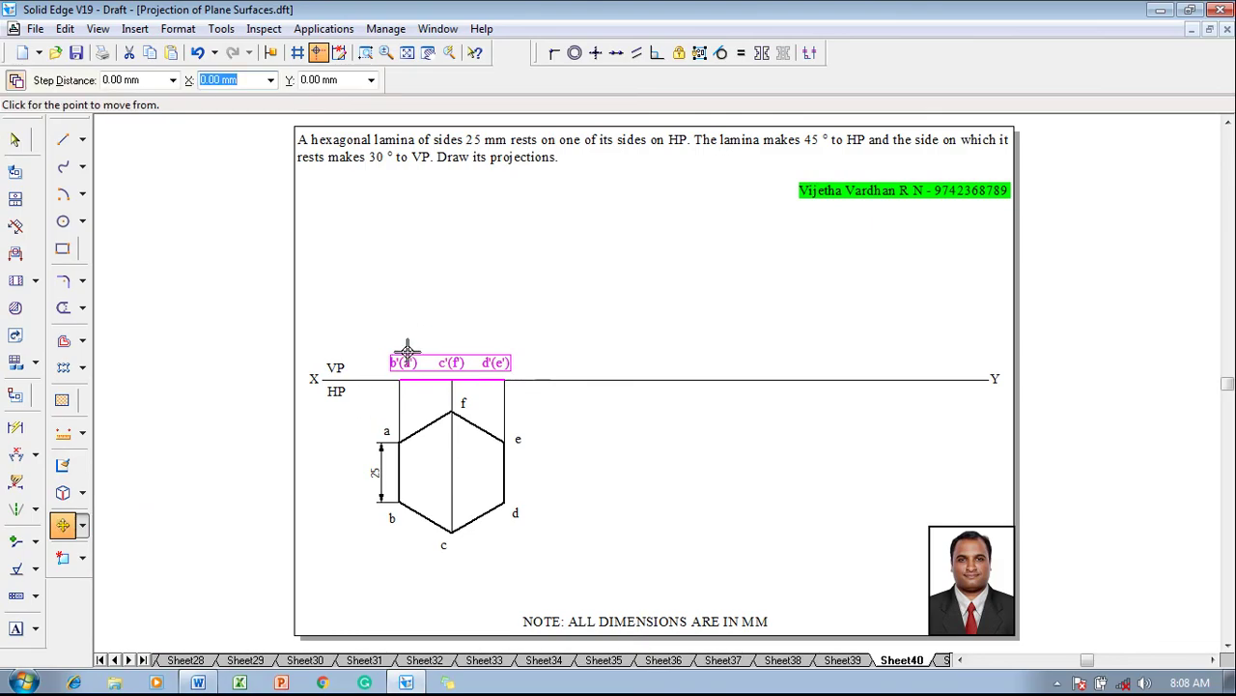
{"action": "left_click", "coordinate": [401, 377]}
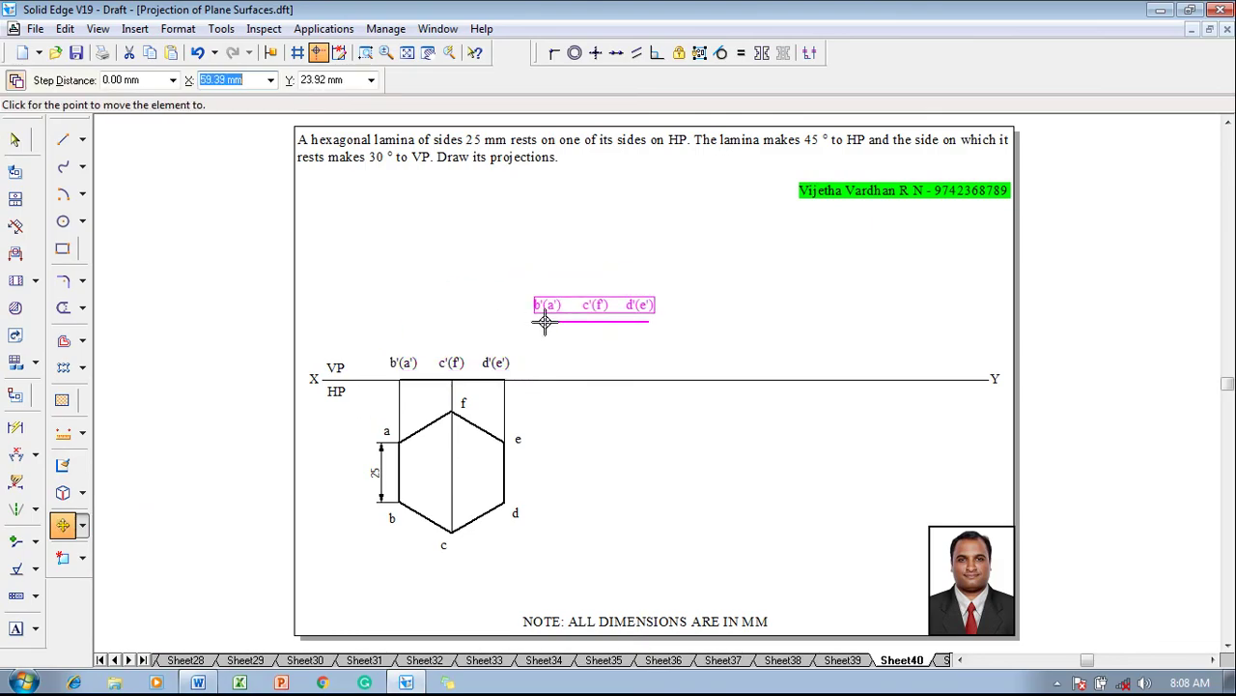
{"action": "left_click", "coordinate": [580, 376]}
Rotate the copied edge view 45° about its left end.
{"action": "left_click", "coordinate": [84, 526]}
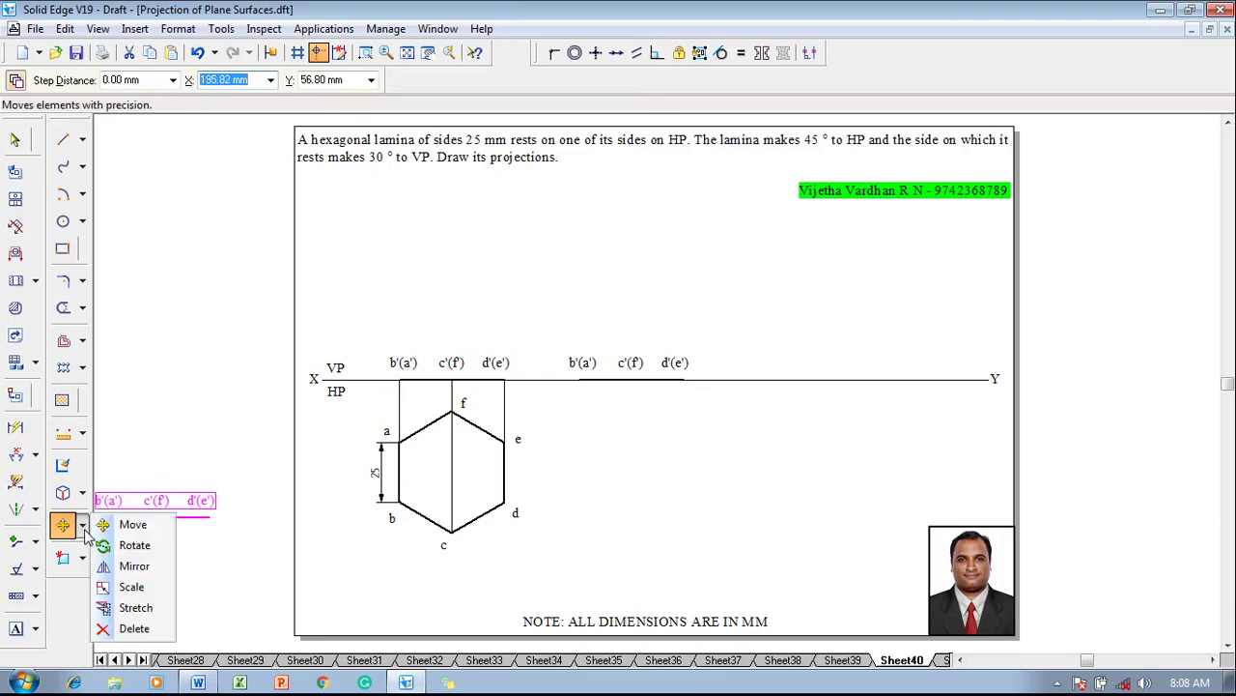
{"action": "left_click", "coordinate": [128, 552]}
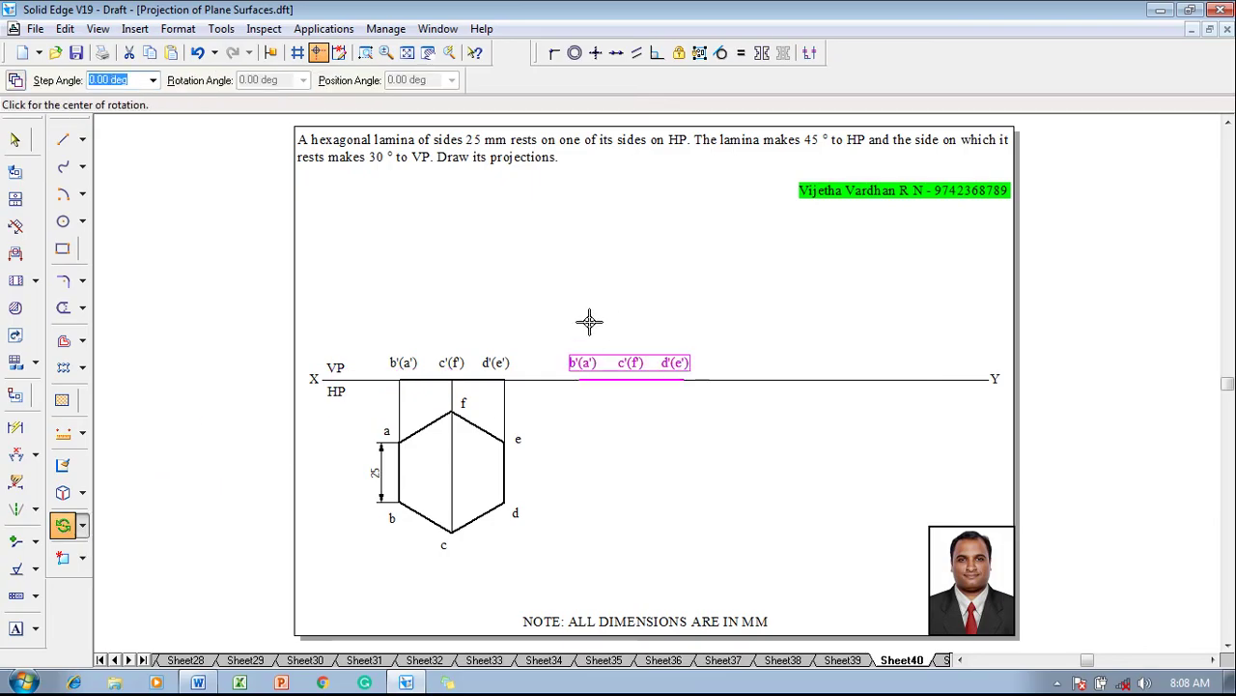
{"action": "left_click", "coordinate": [578, 376]}
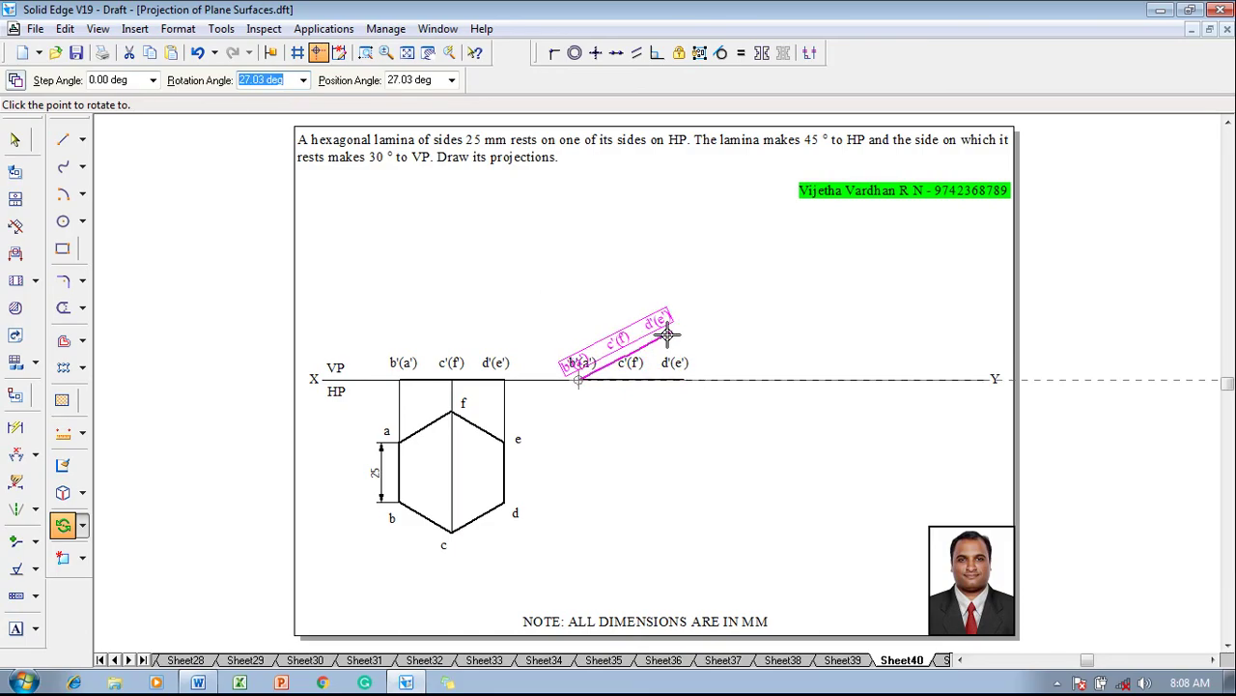
{"action": "type", "text": "45"}
{"action": "key", "text": "Return"}
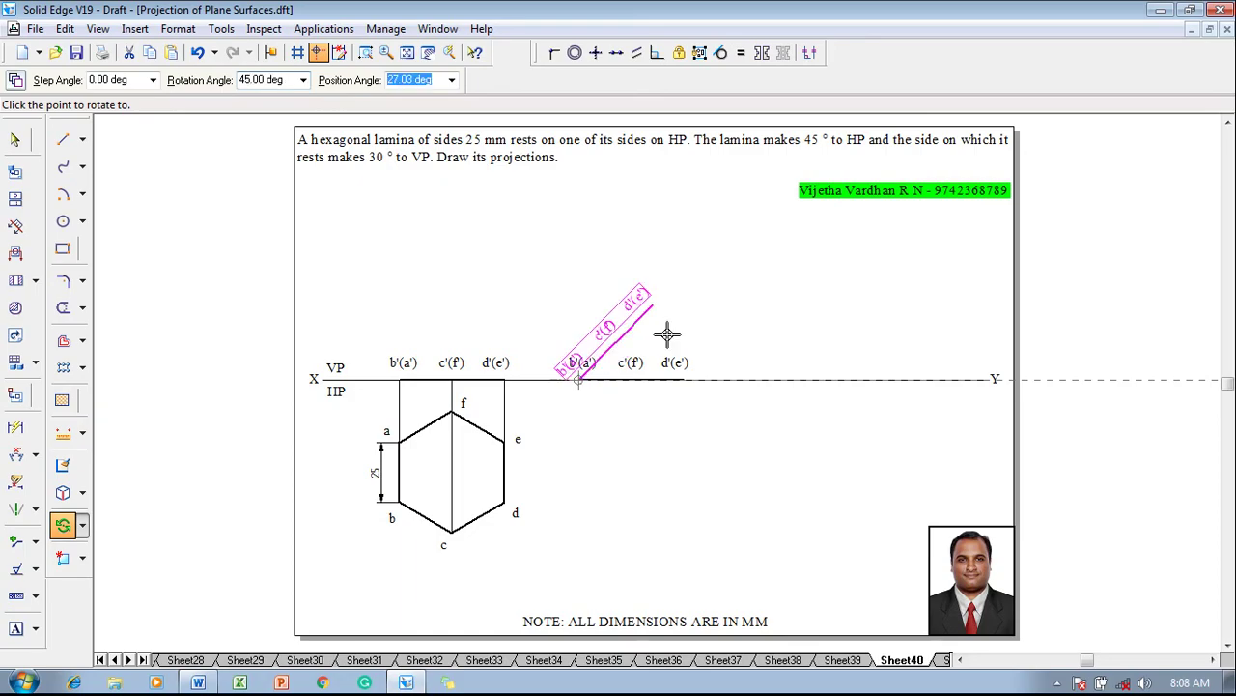
{"action": "left_click", "coordinate": [667, 331]}
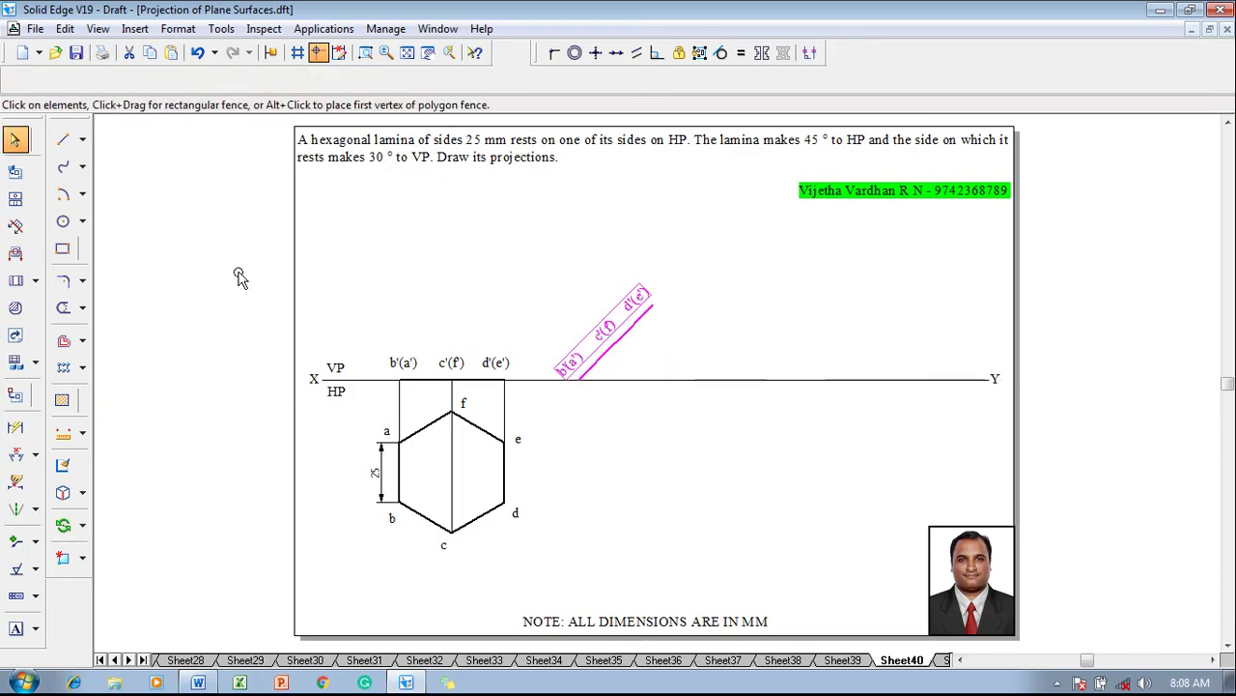
Add a 45° angle dimension between the tilted edge view and XY.
{"action": "left_click", "coordinate": [14, 452]}
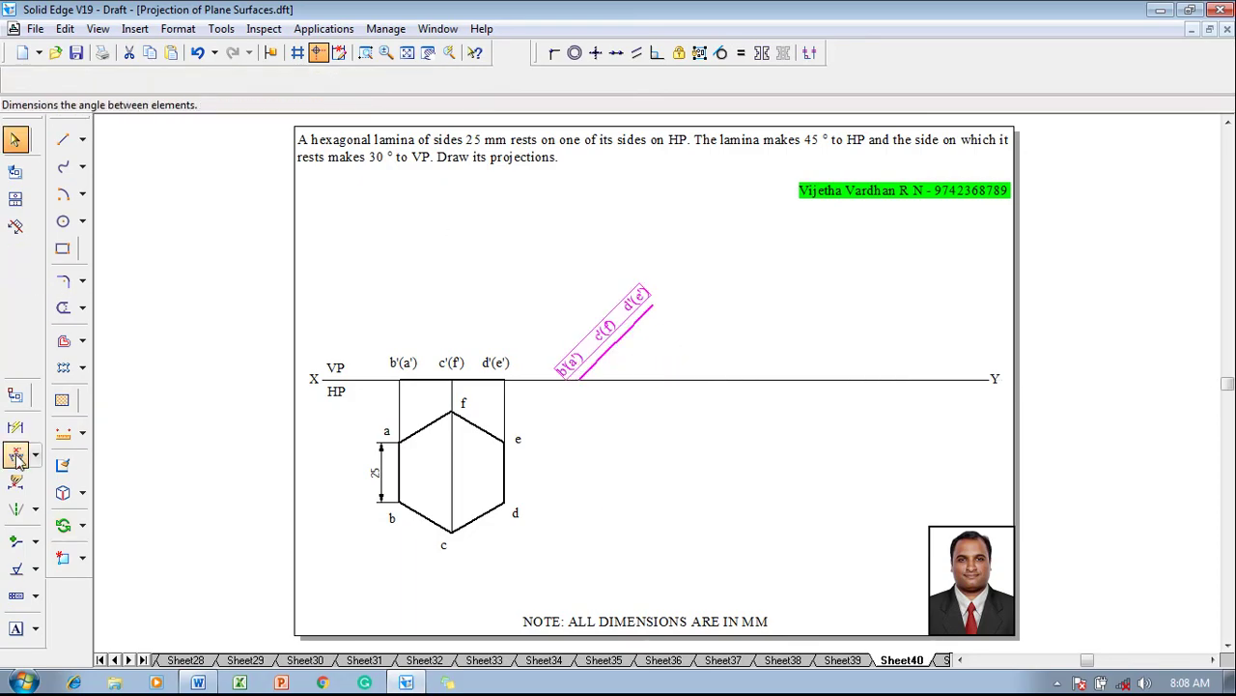
{"action": "left_click", "coordinate": [613, 347]}
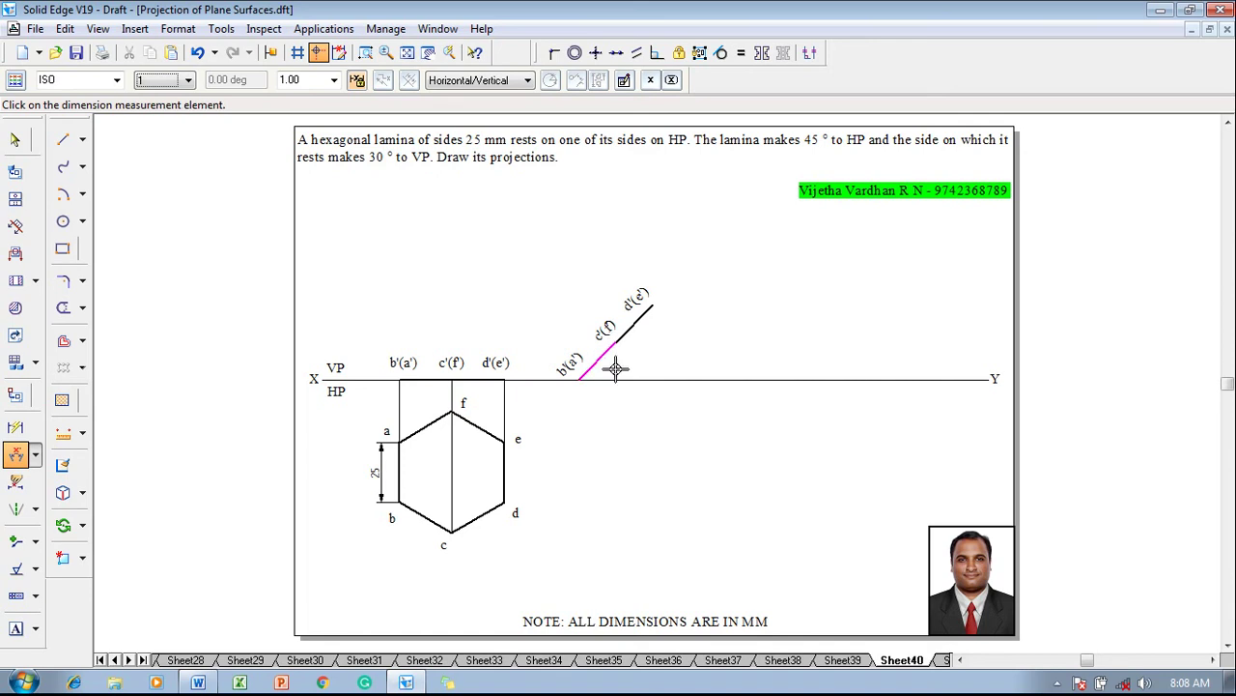
{"action": "left_click", "coordinate": [618, 379]}
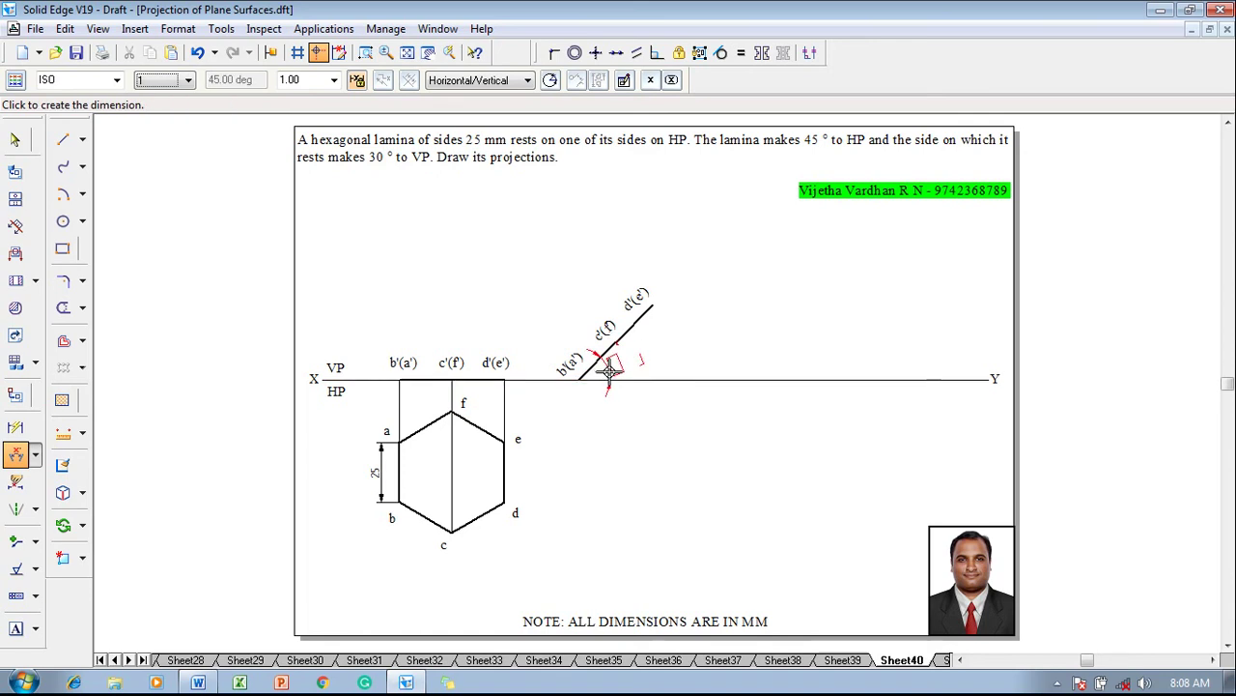
{"action": "left_click", "coordinate": [613, 367]}
{"action": "key", "text": "Escape"}
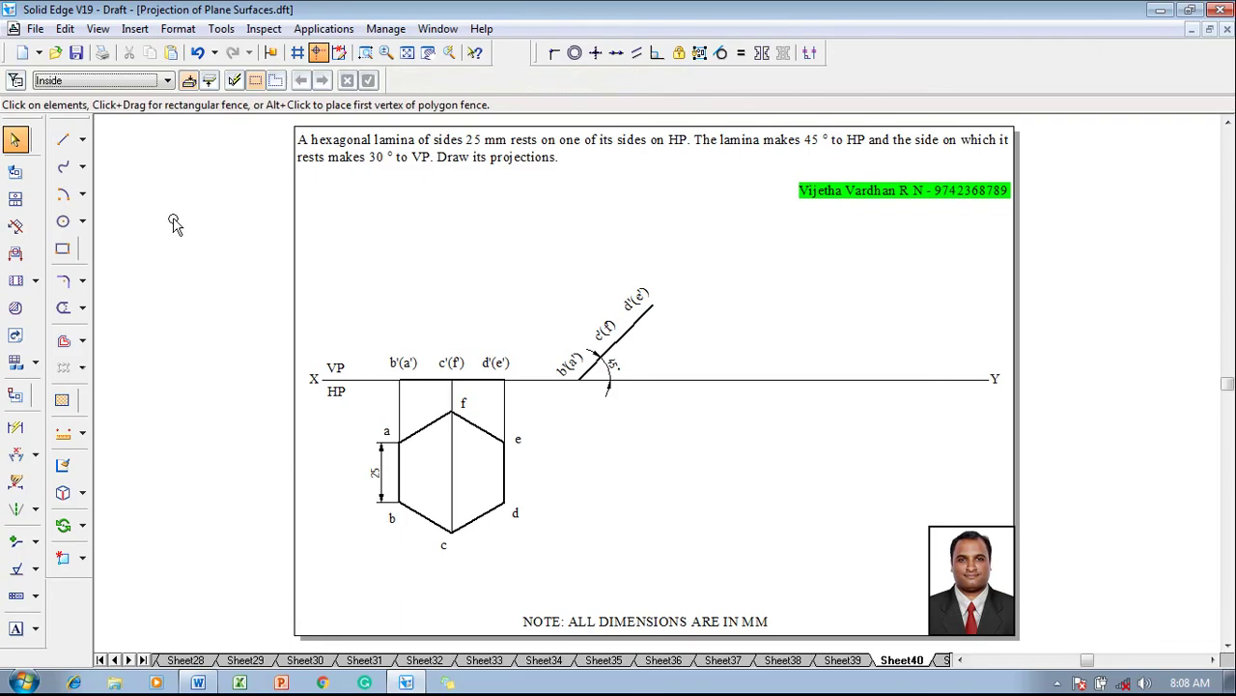
{"action": "left_click", "coordinate": [63, 139]}
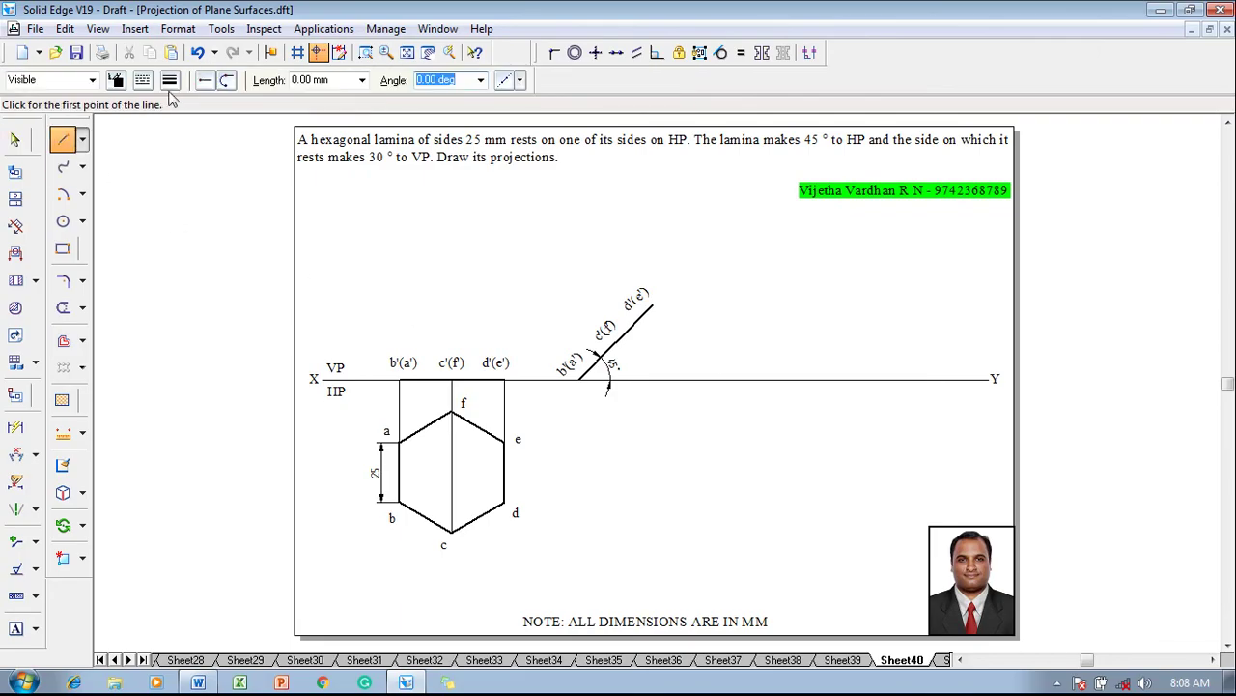
Draw a thin projector down from d'(e') and horizontals from vertices b and a.
{"action": "left_click", "coordinate": [169, 81]}
{"action": "left_click", "coordinate": [183, 149]}
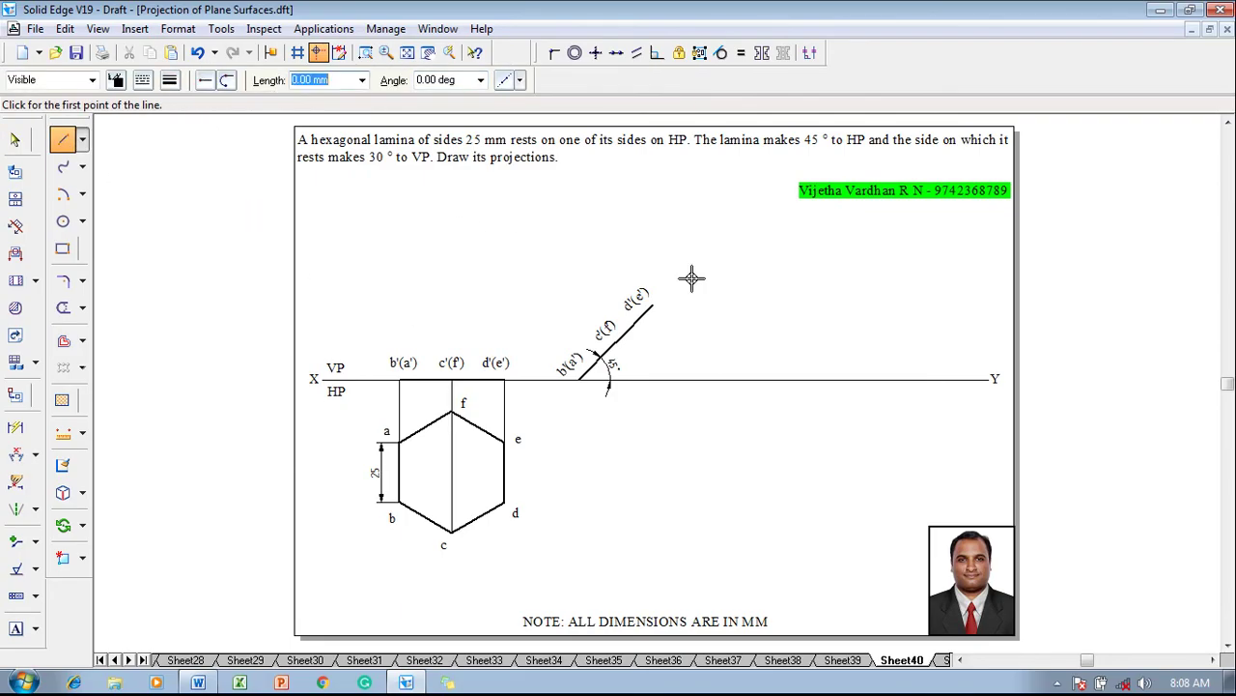
{"action": "left_click", "coordinate": [653, 306]}
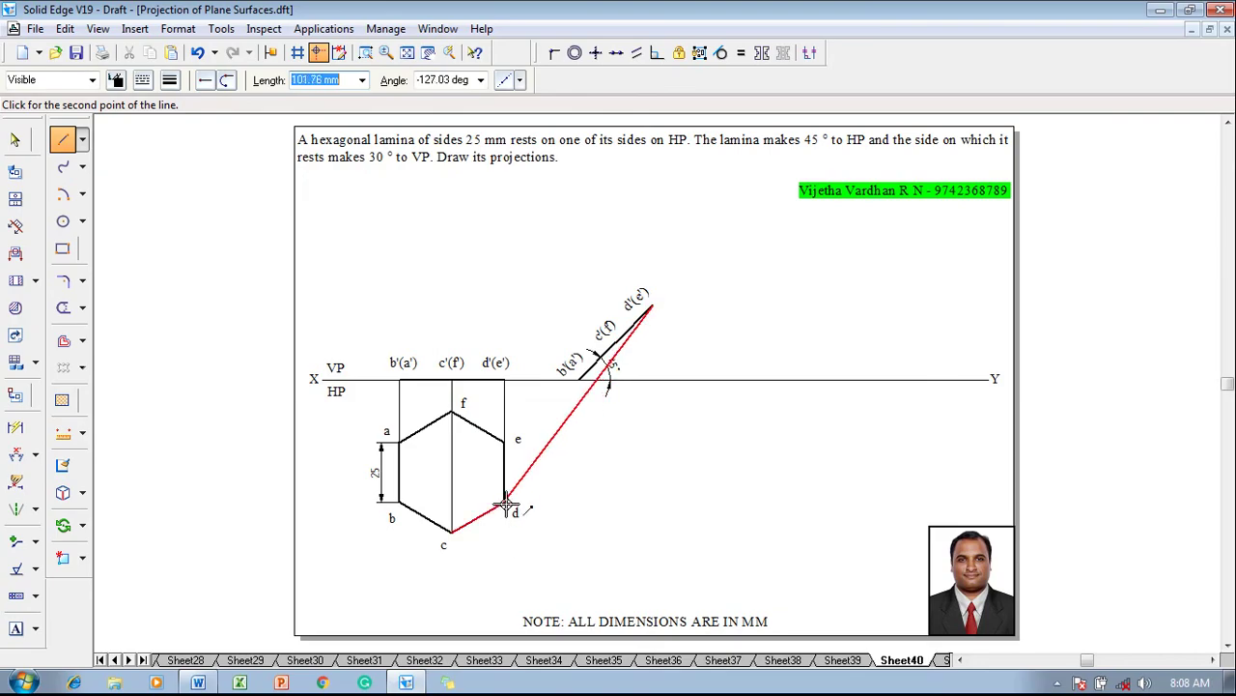
{"action": "left_click", "coordinate": [653, 502]}
{"action": "left_click", "coordinate": [400, 502]}
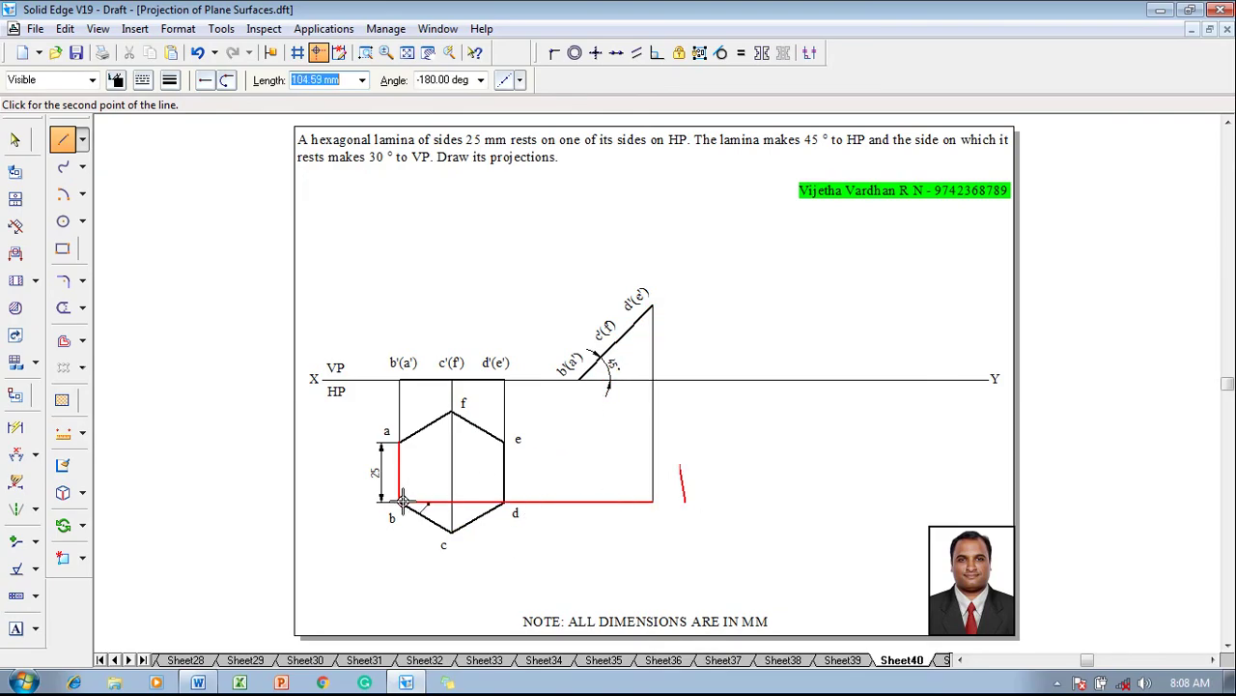
{"action": "right_click", "coordinate": [409, 487]}
{"action": "left_click", "coordinate": [400, 441]}
{"action": "left_click", "coordinate": [653, 442]}
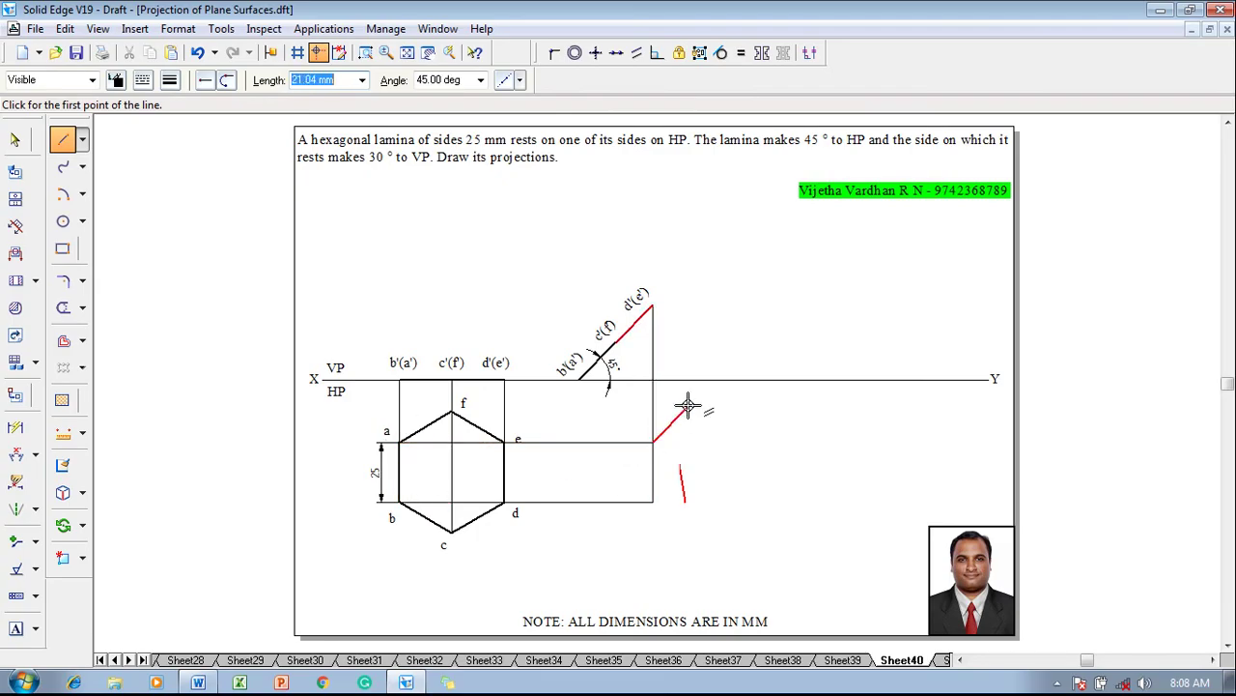
Drop projectors from b'(a') and c'(f'), with horizontals from vertices c and f.
{"action": "left_click", "coordinate": [578, 379]}
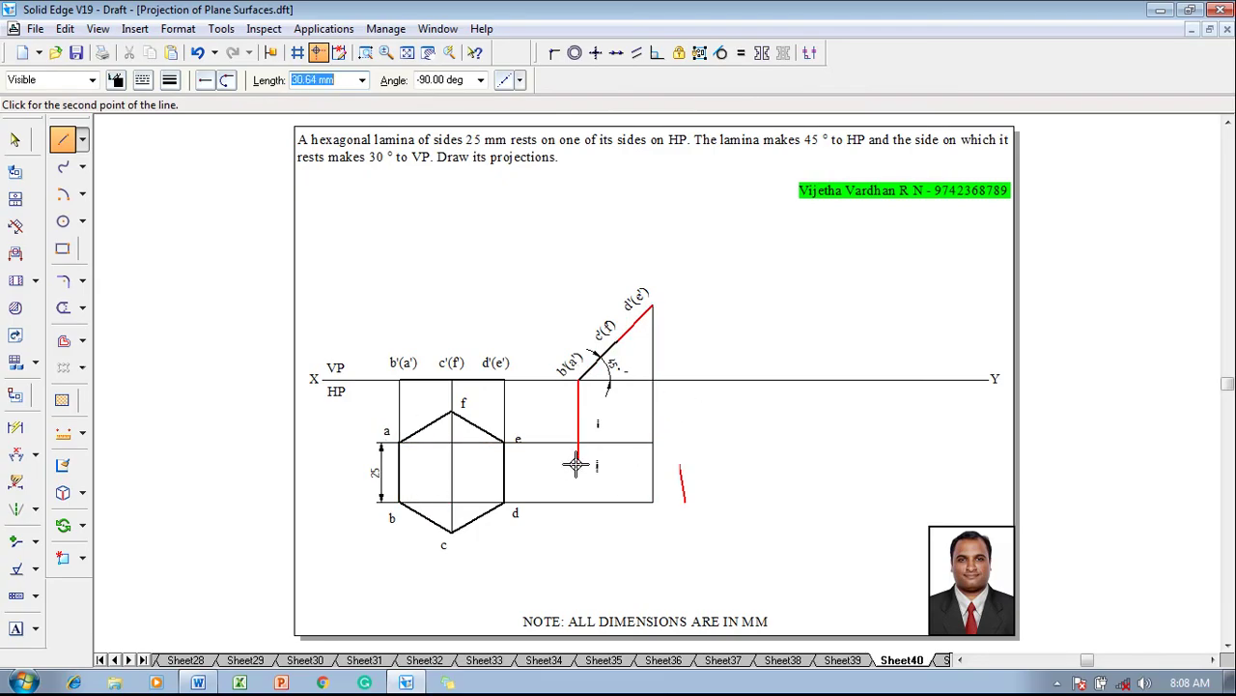
{"action": "left_click", "coordinate": [578, 500]}
{"action": "right_click", "coordinate": [593, 464]}
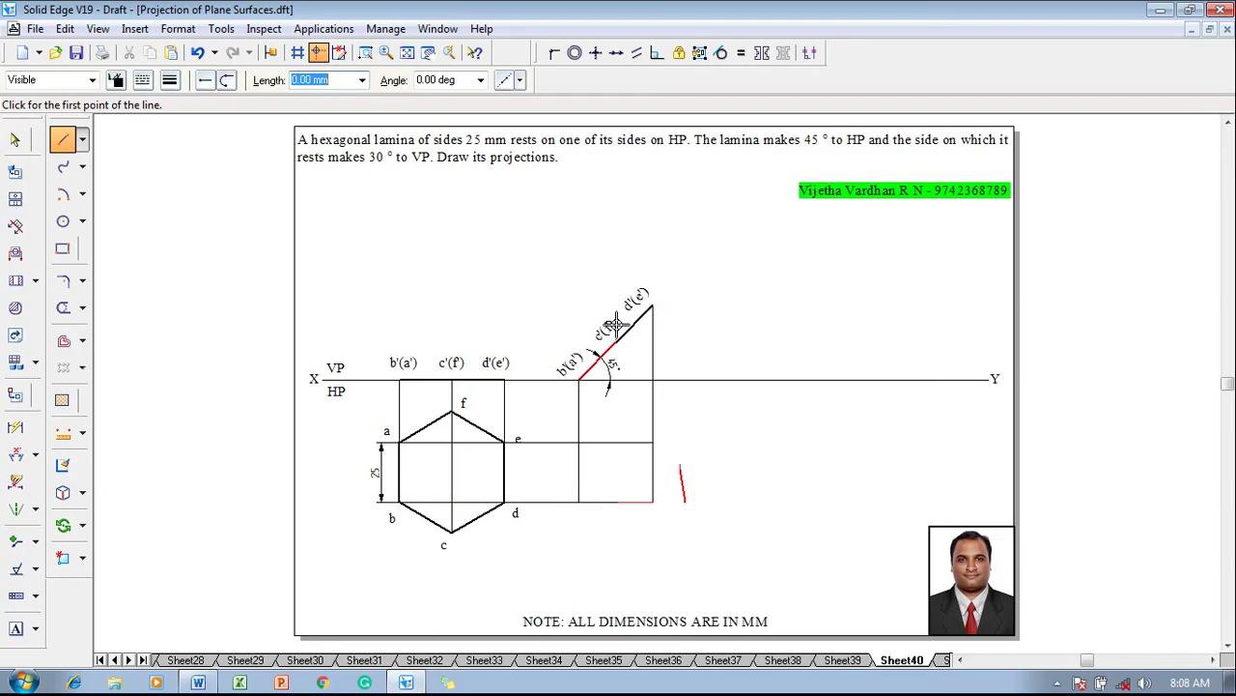
{"action": "left_click", "coordinate": [614, 343]}
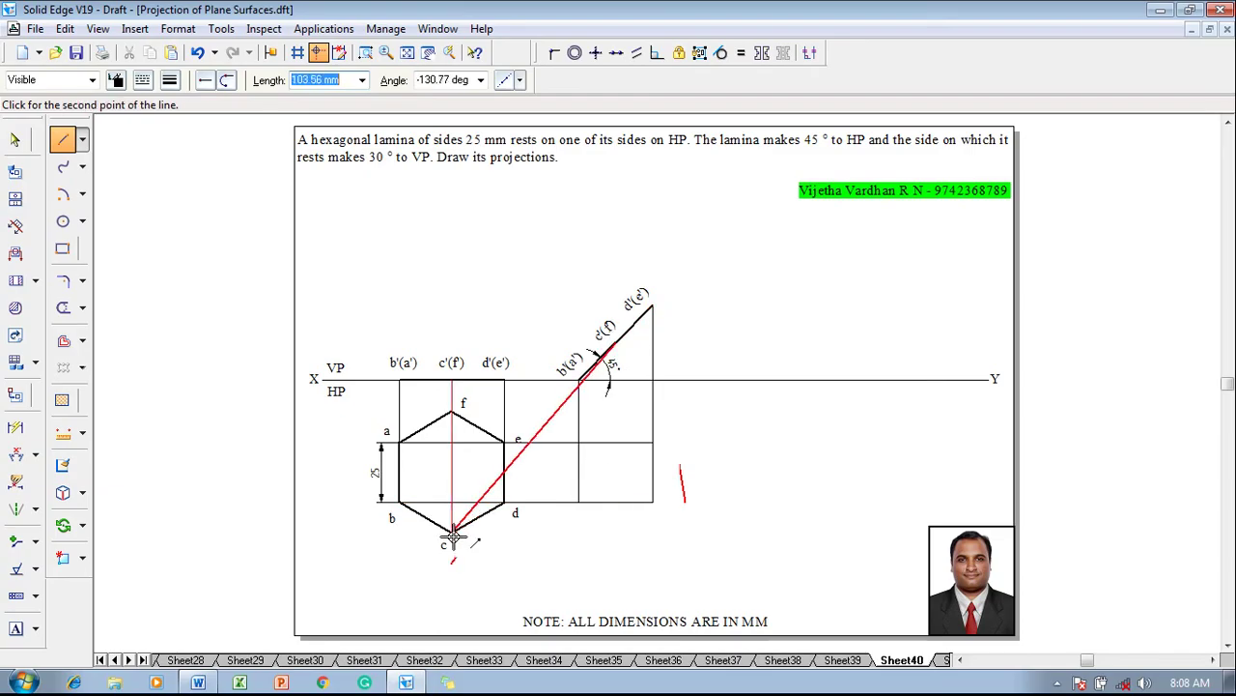
{"action": "left_click", "coordinate": [616, 532]}
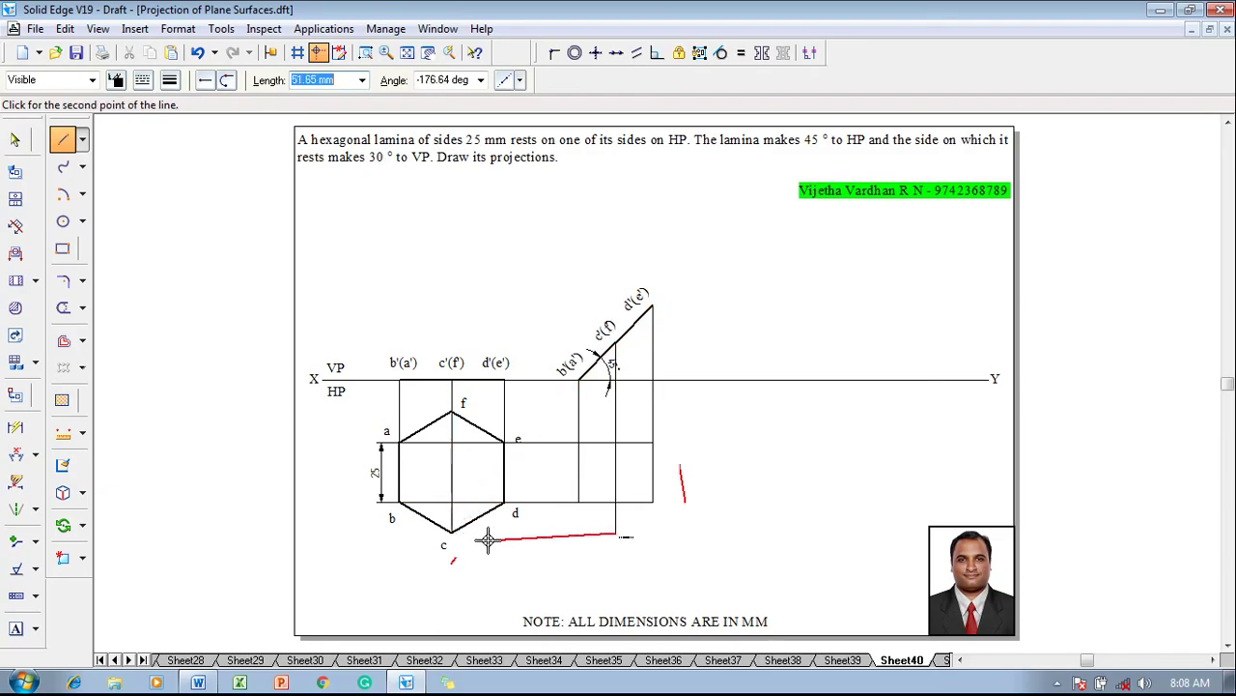
{"action": "left_click", "coordinate": [451, 532]}
{"action": "right_click", "coordinate": [485, 504]}
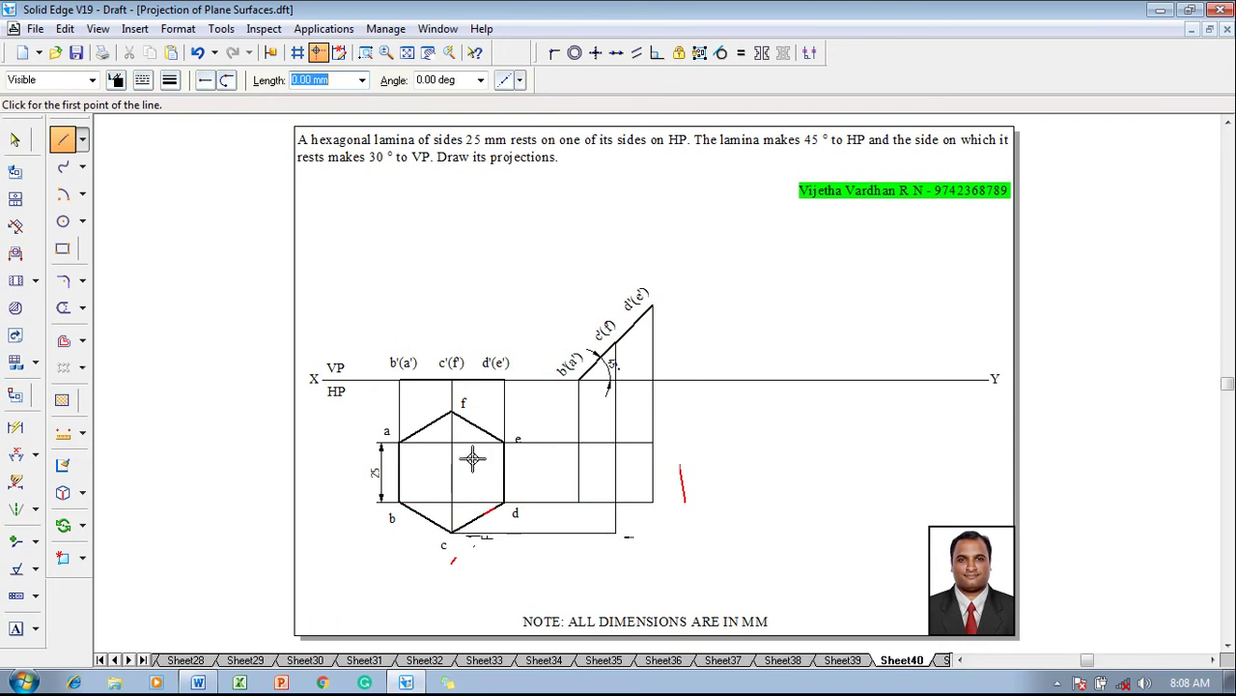
{"action": "left_click", "coordinate": [454, 414]}
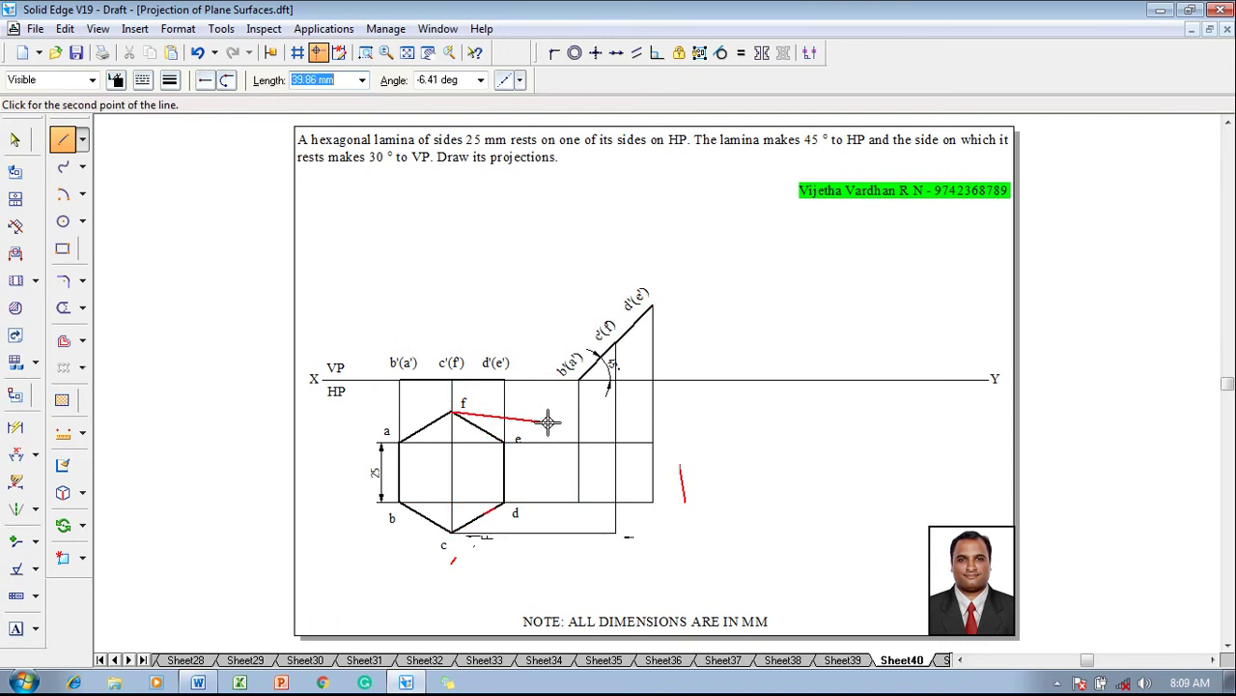
{"action": "left_click", "coordinate": [615, 413]}
{"action": "key", "text": "Escape"}
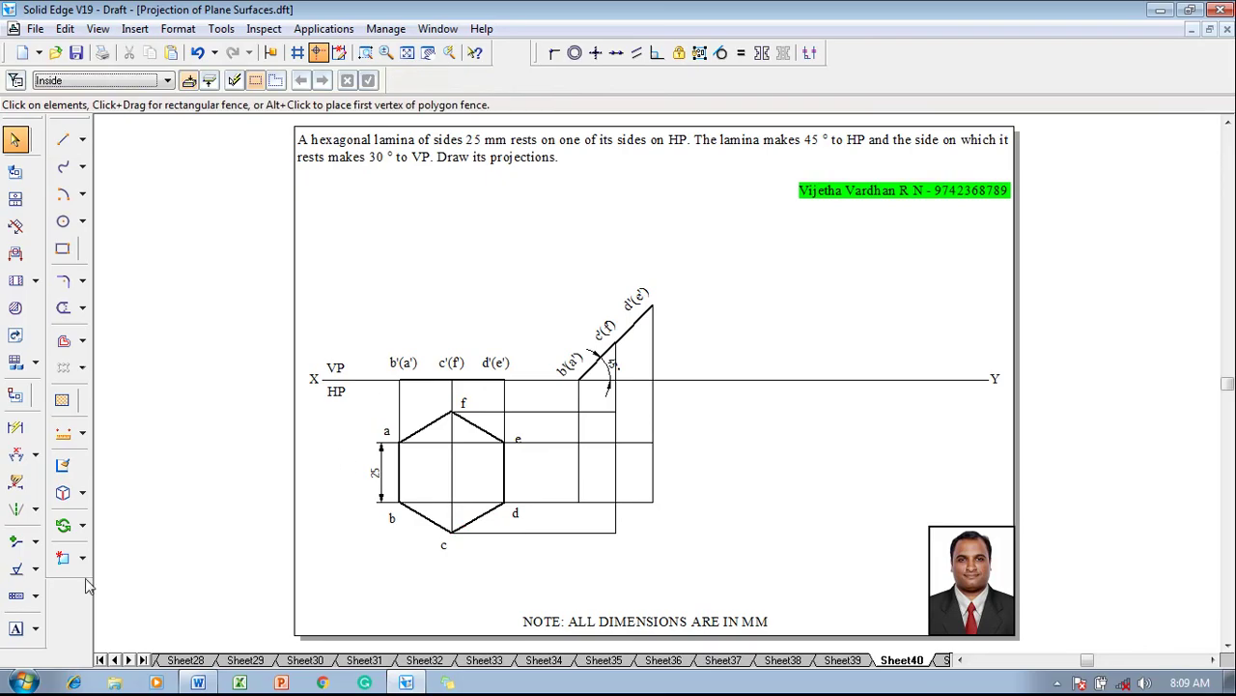
{"action": "left_click", "coordinate": [16, 628]}
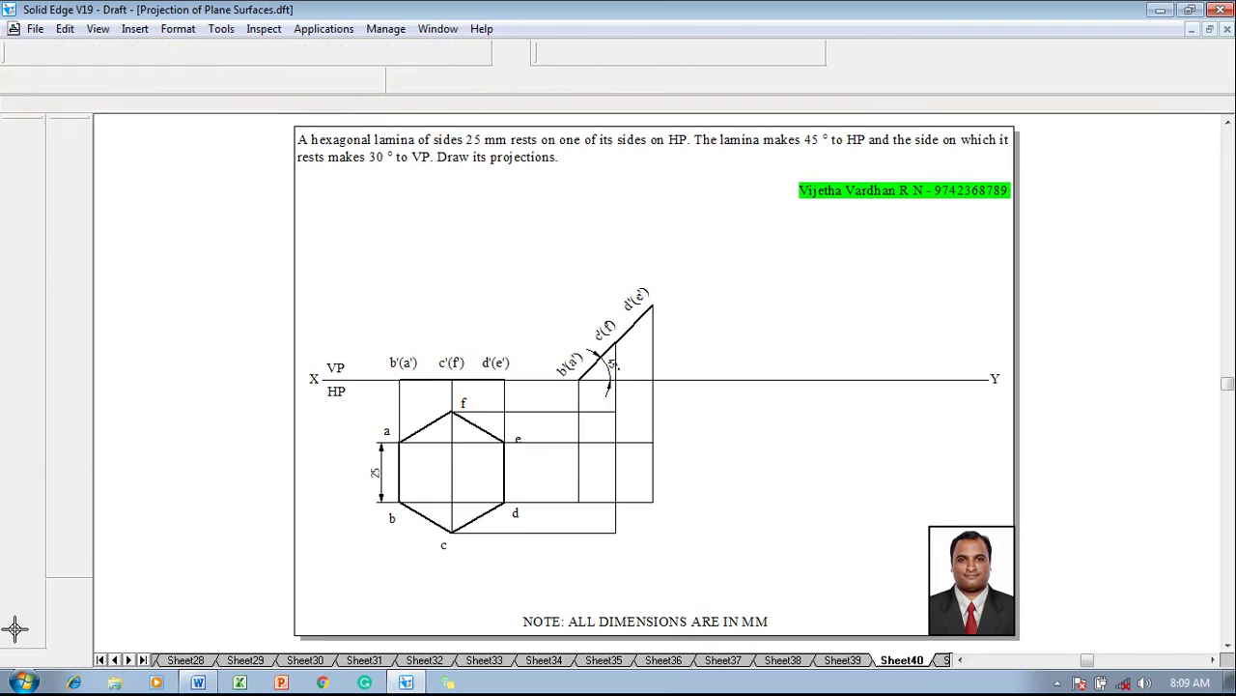
Place labels a, b, c, d, e and f at the projector-grid intersections.
{"action": "left_click", "coordinate": [570, 422]}
{"action": "left_click", "coordinate": [568, 493]}
{"action": "left_click", "coordinate": [566, 500]}
{"action": "type", "text": "b"}
{"action": "type", "text": "c"}
{"action": "left_click", "coordinate": [663, 499]}
{"action": "left_click", "coordinate": [663, 496]}
{"action": "type", "text": "d"}
{"action": "left_click", "coordinate": [662, 441]}
{"action": "left_click", "coordinate": [662, 440]}
{"action": "type", "text": "e"}
{"action": "left_click", "coordinate": [617, 392]}
{"action": "left_click", "coordinate": [621, 396]}
{"action": "type", "text": "f"}
{"action": "key", "text": "Escape"}
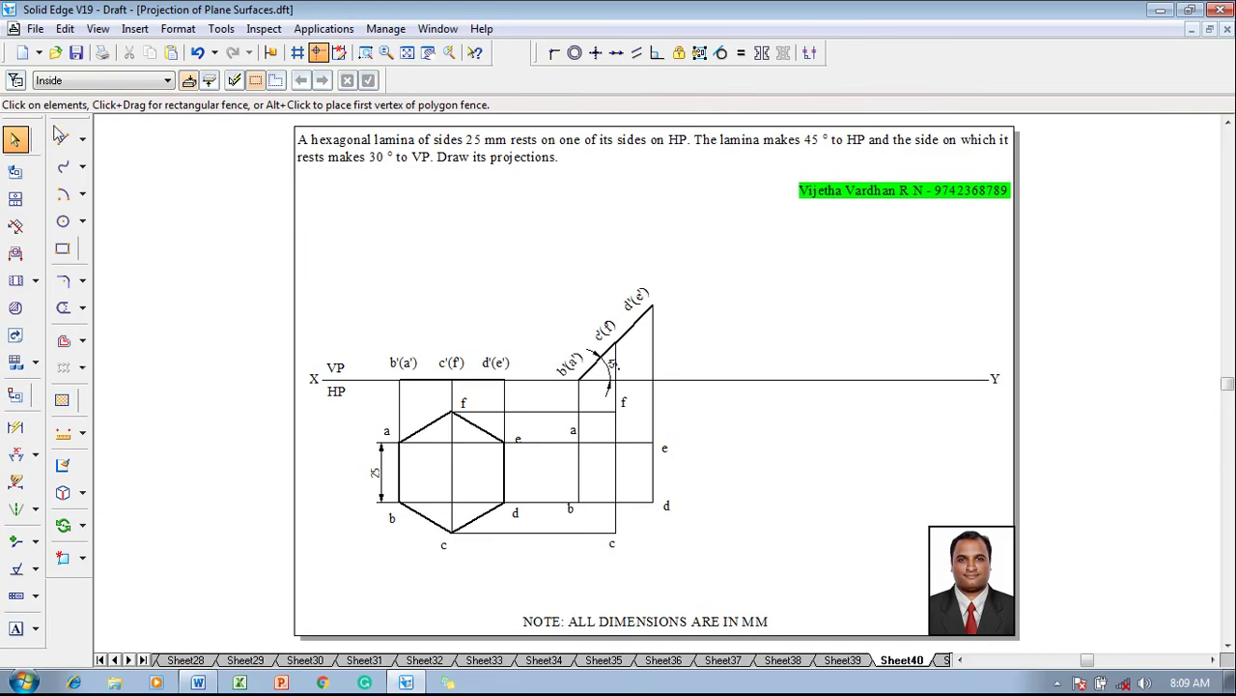
{"action": "left_click", "coordinate": [61, 138]}
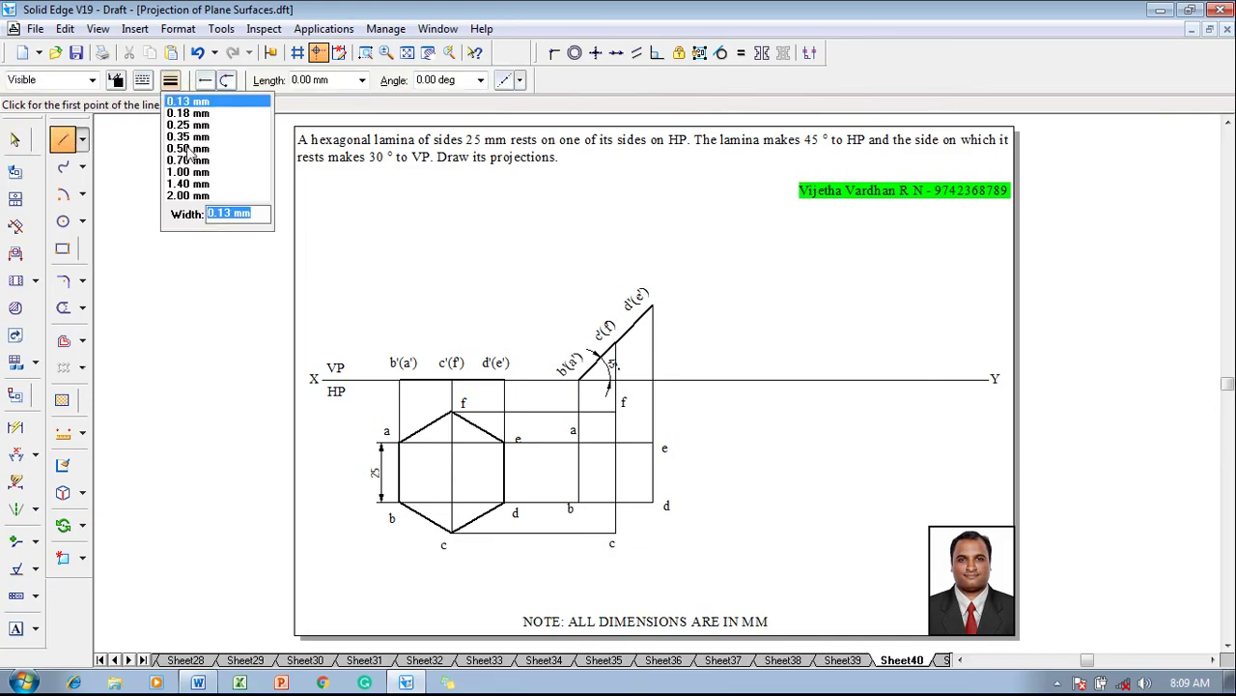
Join points a-b-c-d-e-f-a with 0.50 mm thick lines.
{"action": "left_click", "coordinate": [190, 152]}
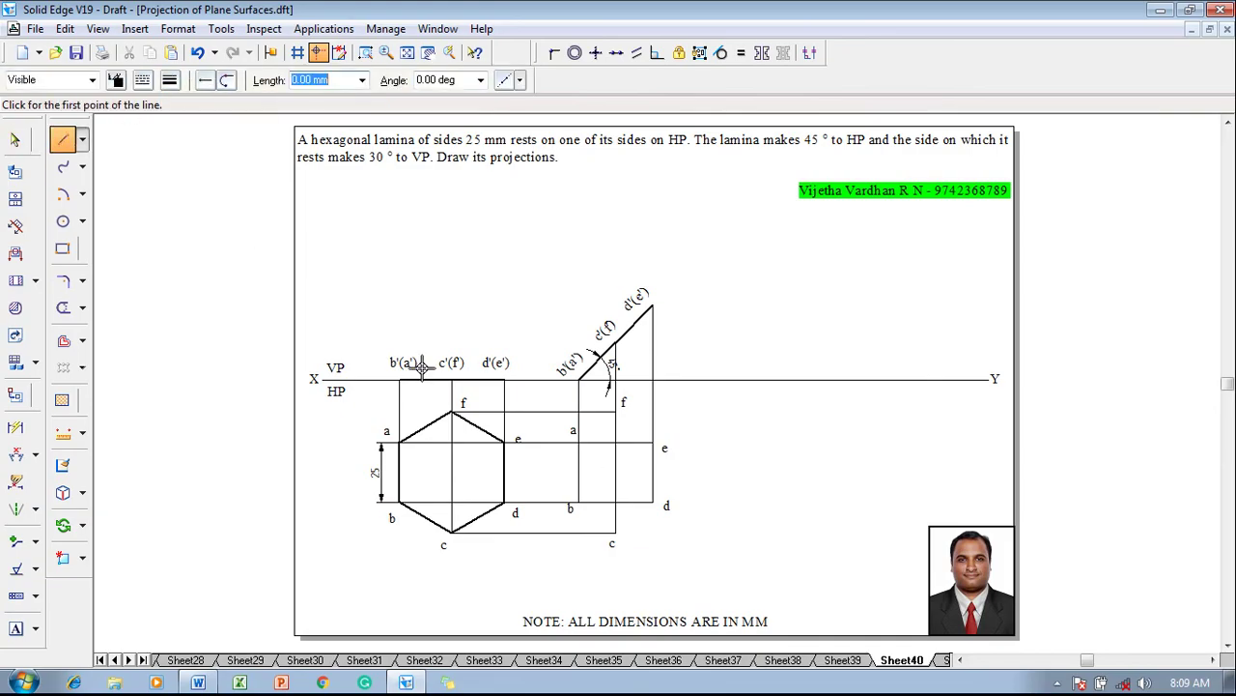
{"action": "left_click", "coordinate": [579, 442]}
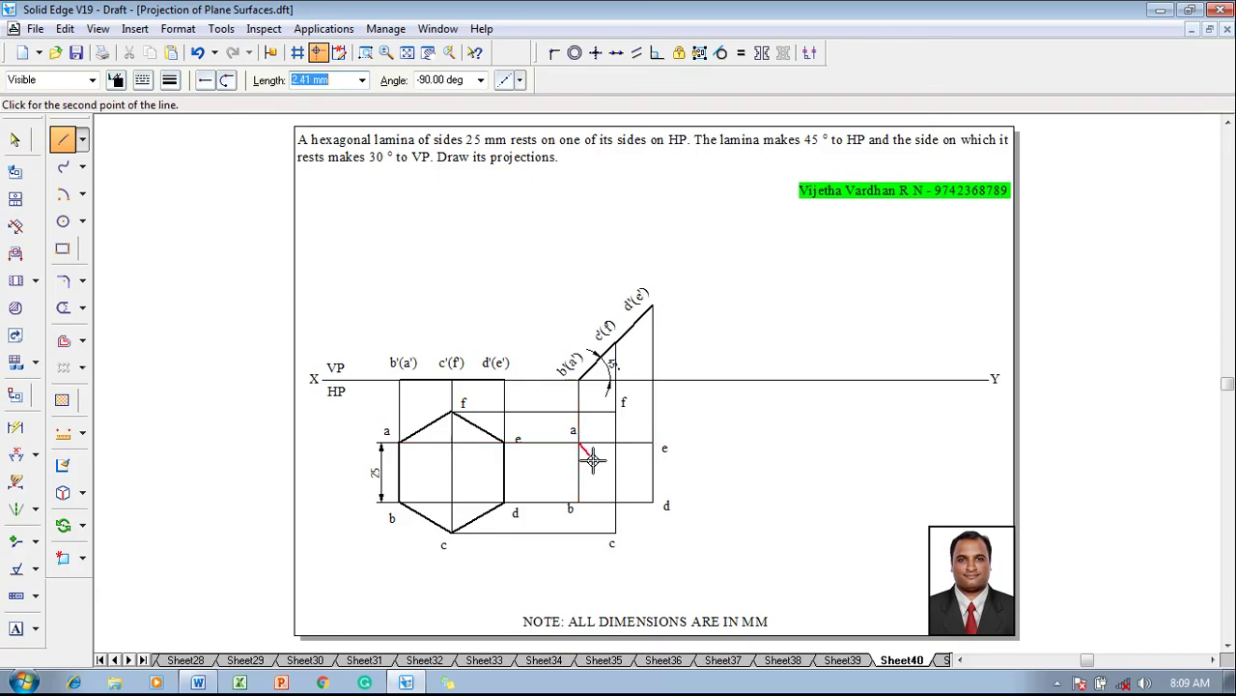
{"action": "left_click", "coordinate": [579, 502]}
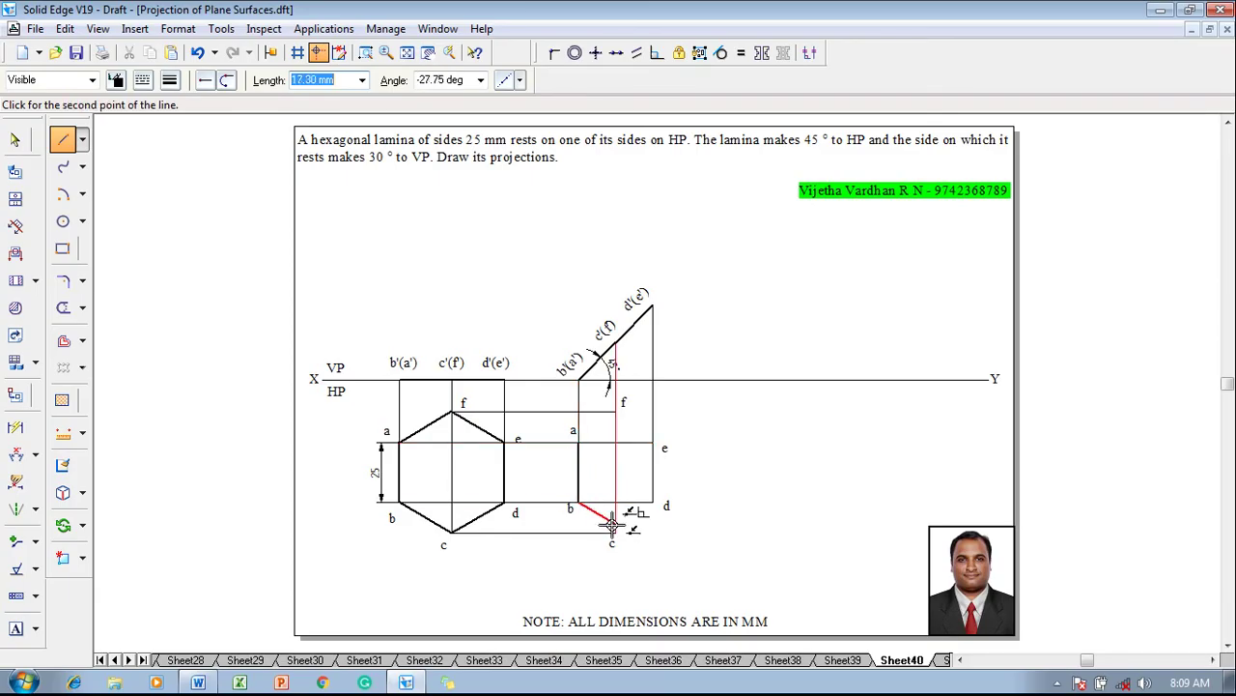
{"action": "left_click", "coordinate": [616, 531]}
{"action": "left_click", "coordinate": [653, 502]}
{"action": "left_click", "coordinate": [653, 442]}
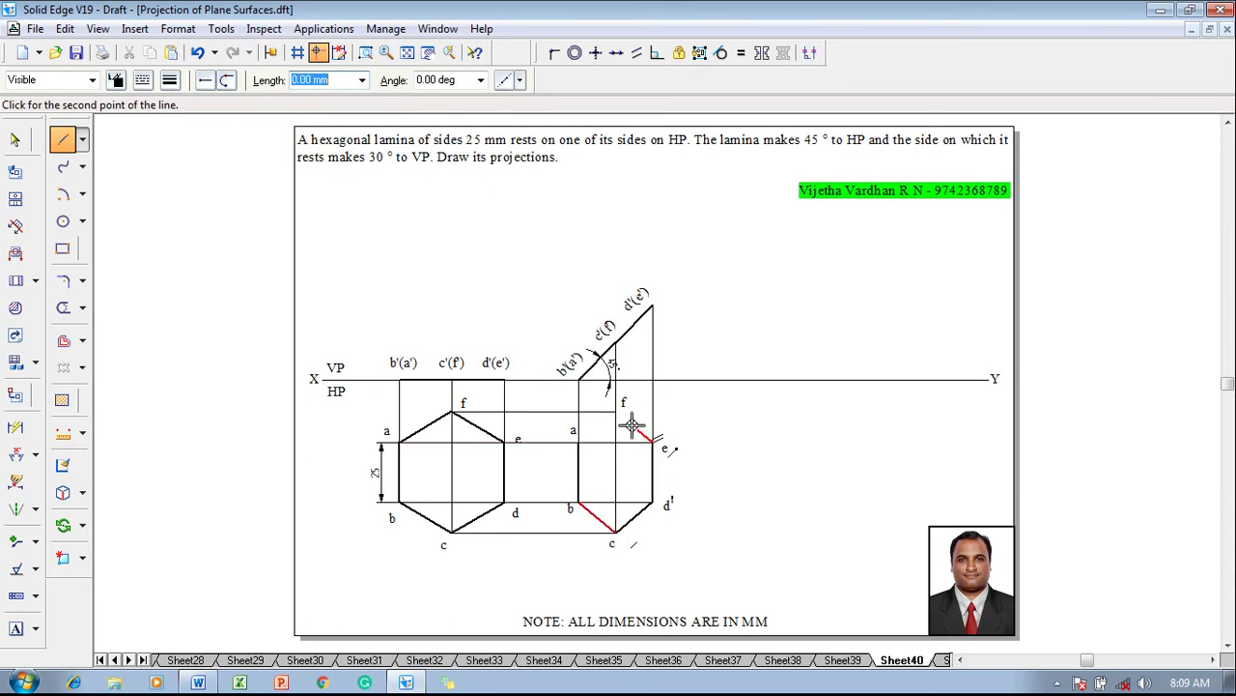
{"action": "left_click", "coordinate": [616, 413]}
{"action": "left_click", "coordinate": [582, 442]}
{"action": "key", "text": "Escape"}
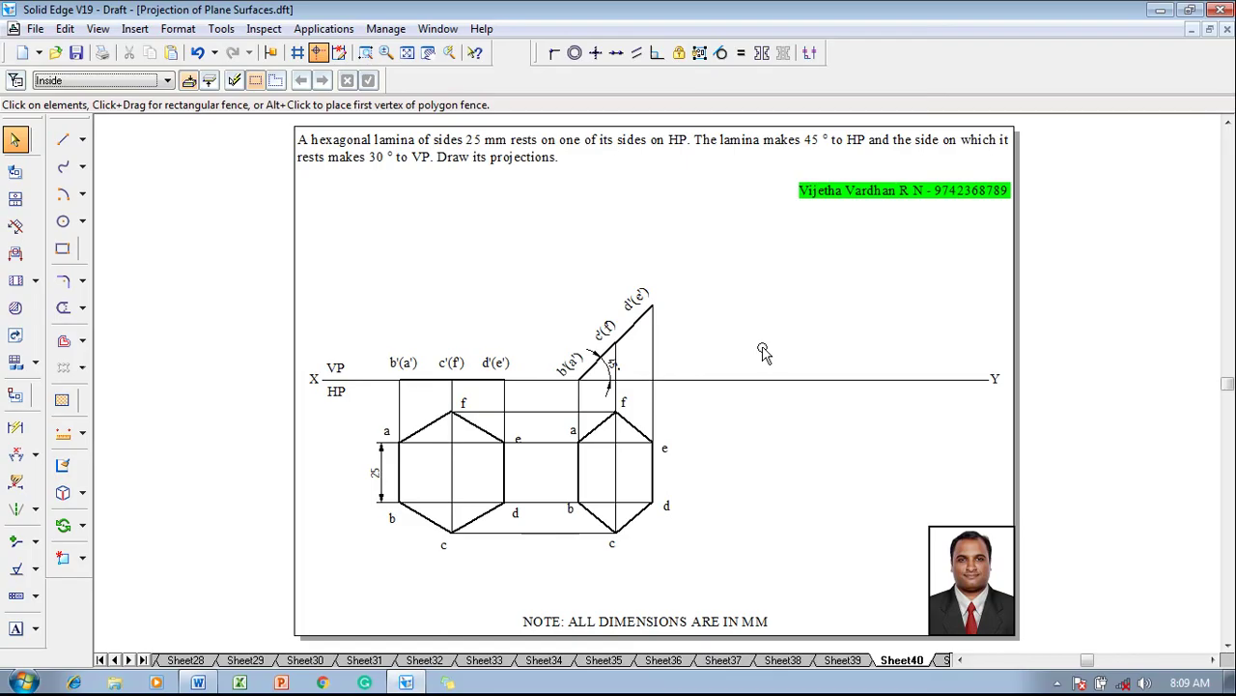
Draw a thin 0.13 mm line sloping down-left from the XY line.
{"action": "left_click", "coordinate": [63, 140]}
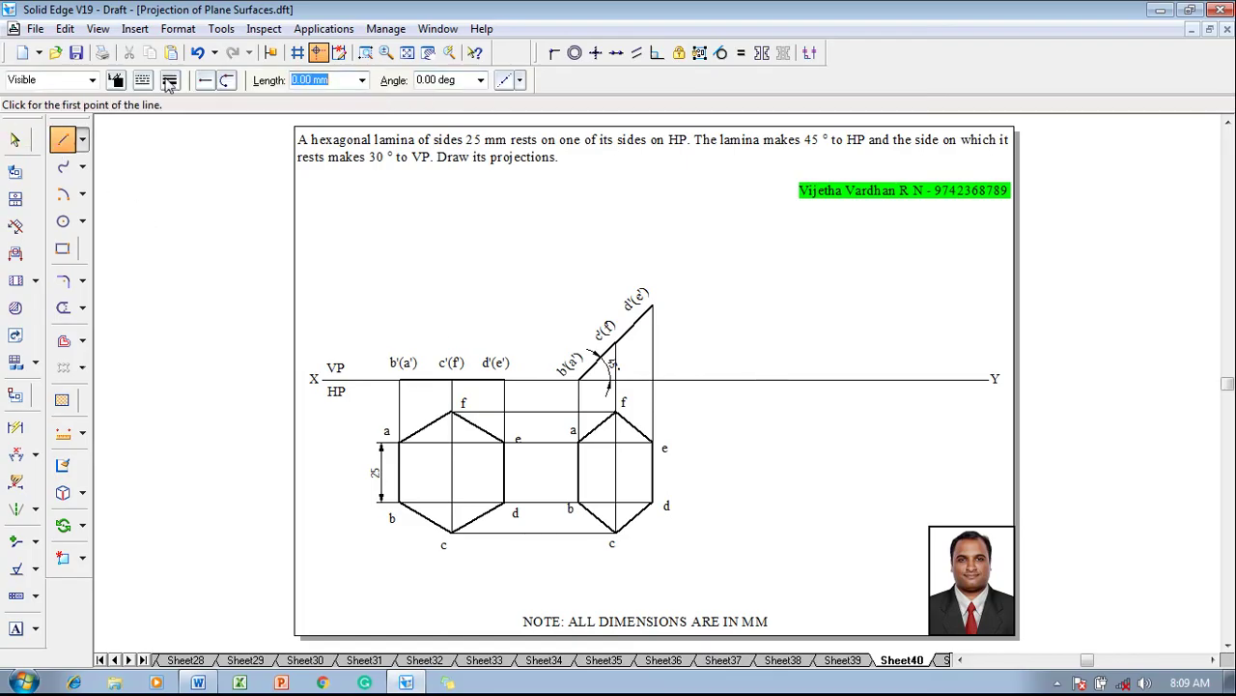
{"action": "left_click", "coordinate": [171, 80]}
{"action": "left_click", "coordinate": [174, 101]}
{"action": "left_click", "coordinate": [927, 381]}
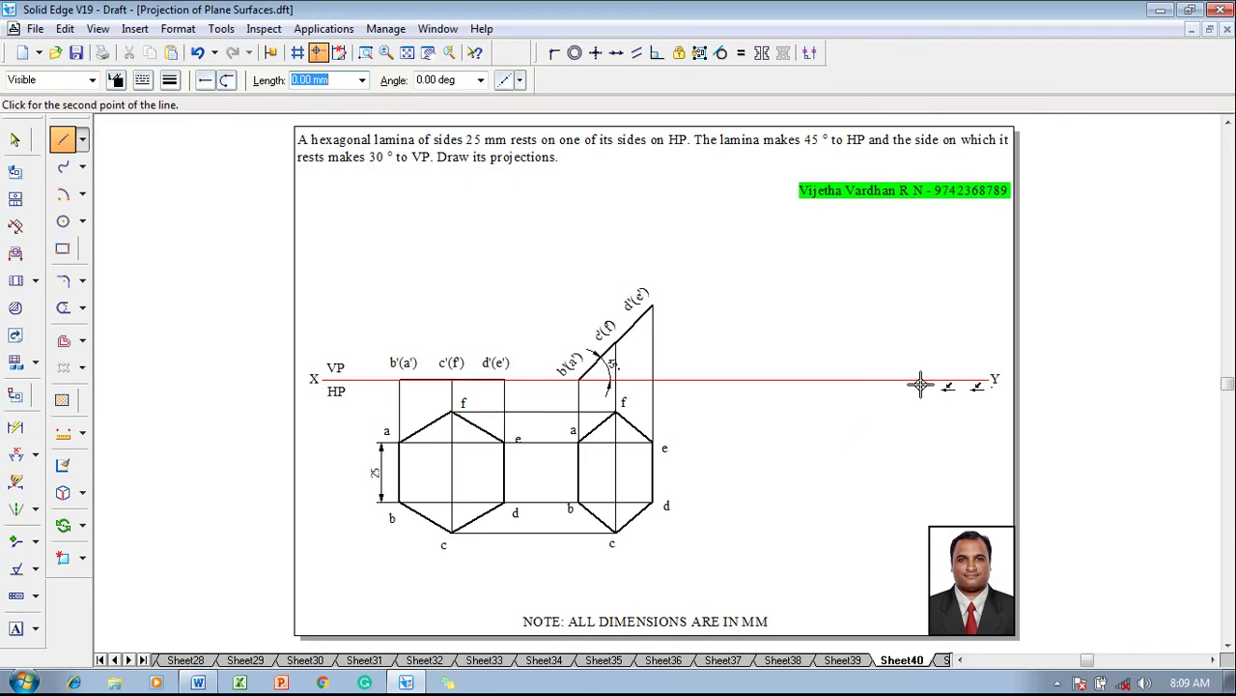
{"action": "left_click", "coordinate": [717, 525]}
{"action": "key", "text": "Escape"}
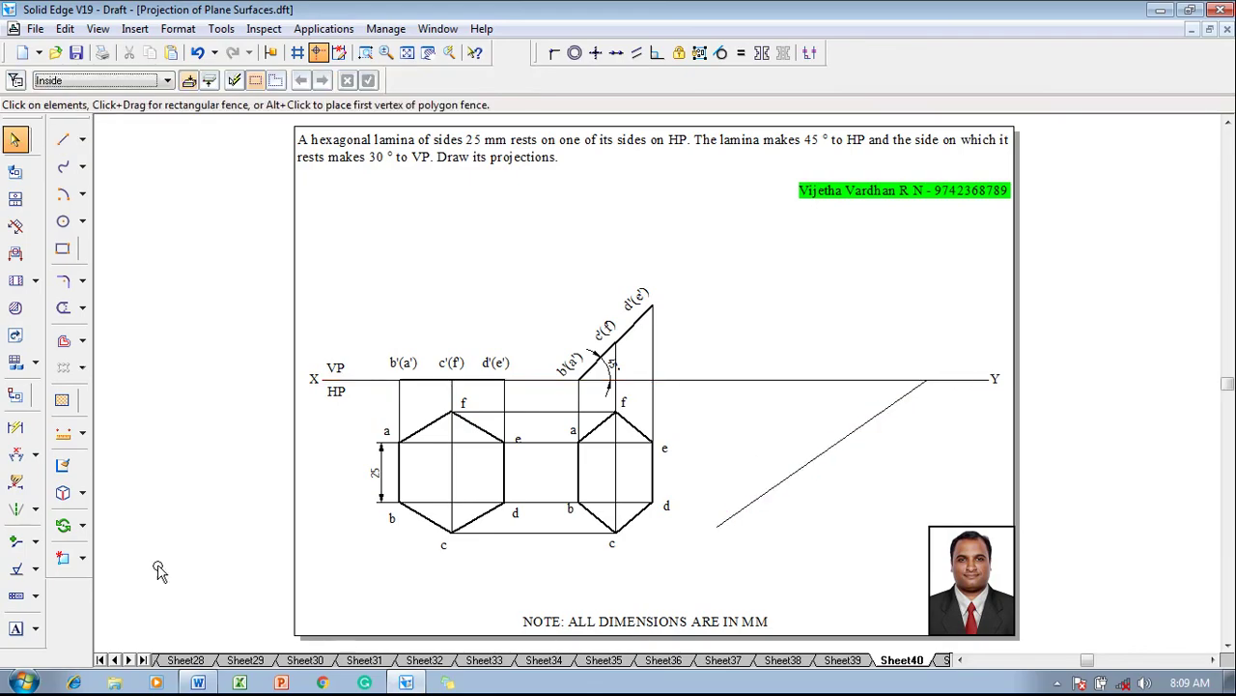
Dimension the inclined line against XY and drive the angle to 30°.
{"action": "left_click", "coordinate": [15, 454]}
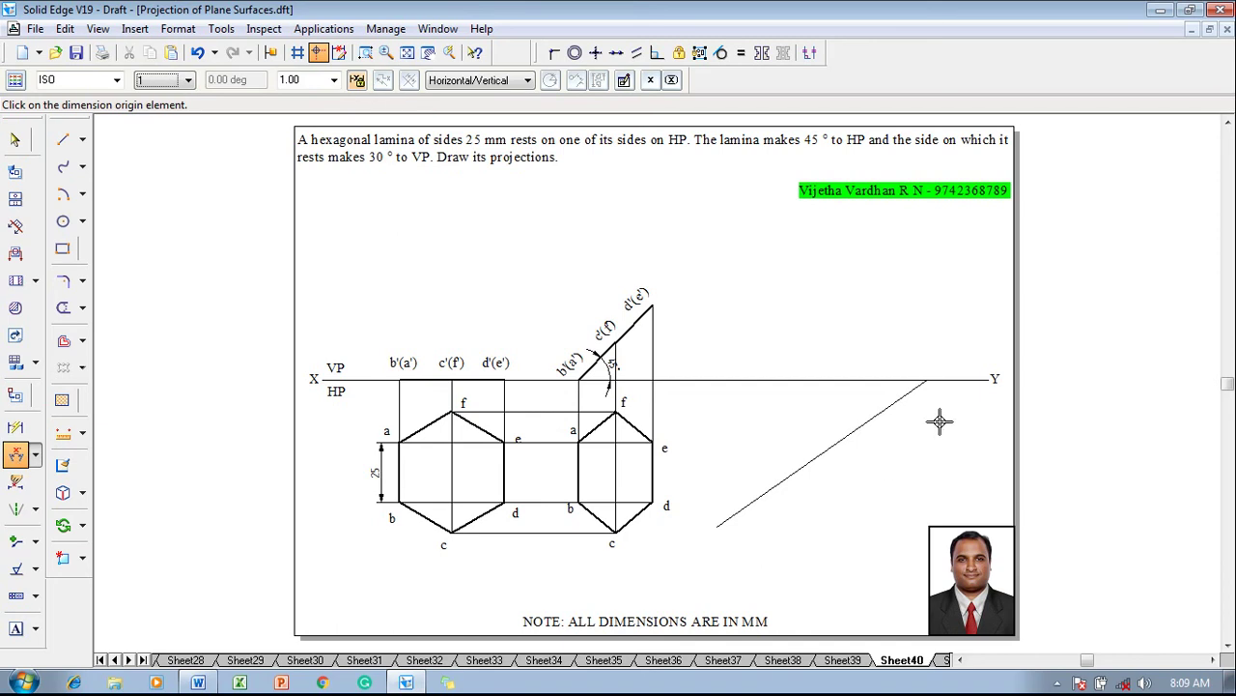
{"action": "left_click", "coordinate": [889, 381]}
{"action": "left_click", "coordinate": [896, 398]}
{"action": "left_click", "coordinate": [889, 414]}
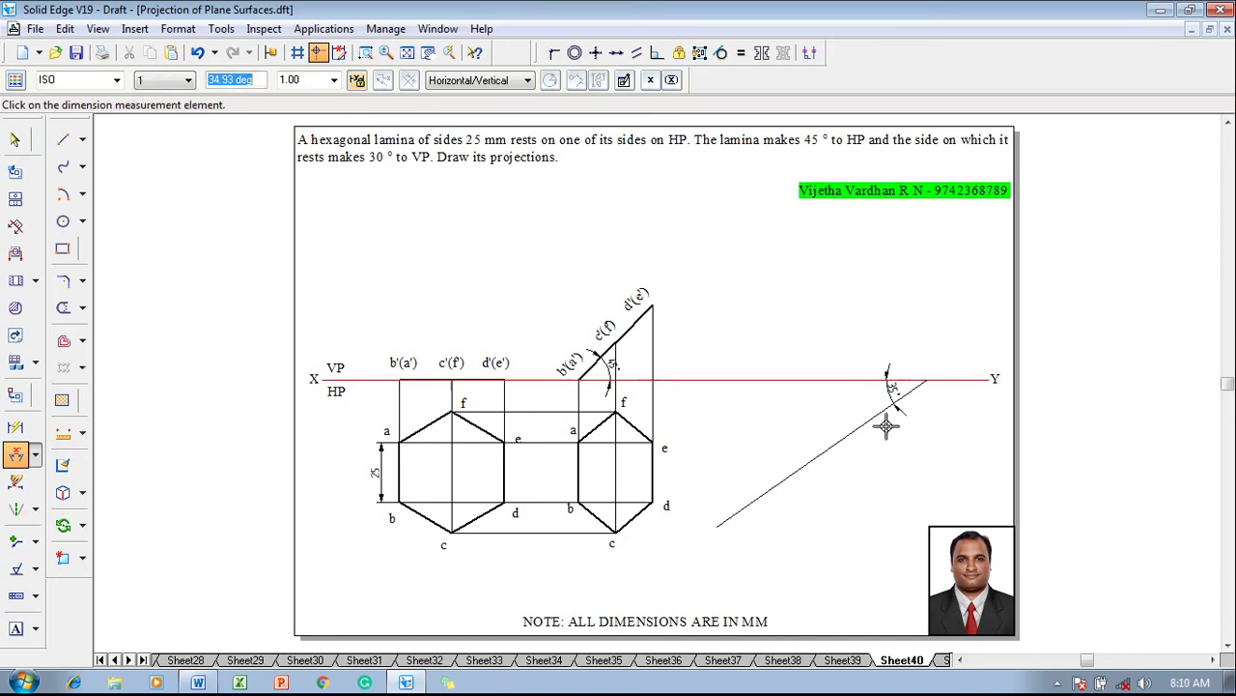
{"action": "type", "text": "30"}
{"action": "key", "text": "Return"}
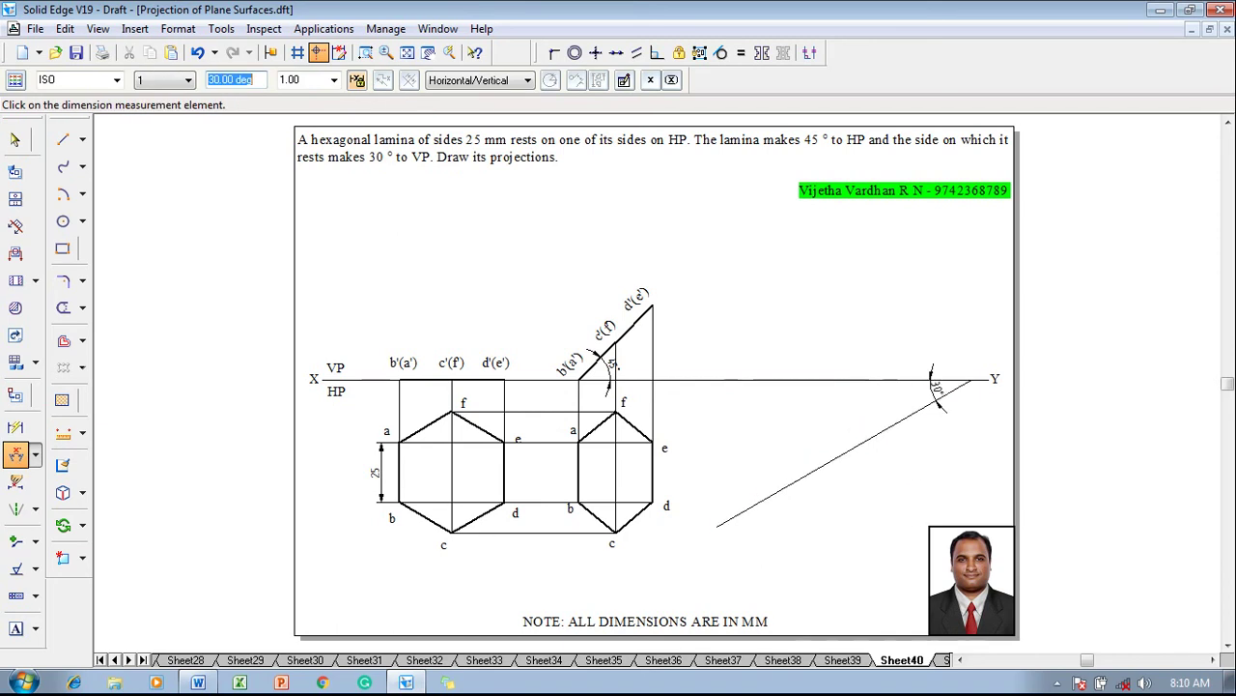
{"action": "key", "text": "Escape"}
{"action": "left_click_drag", "start_coordinate": [684, 577], "coordinate": [542, 391]}
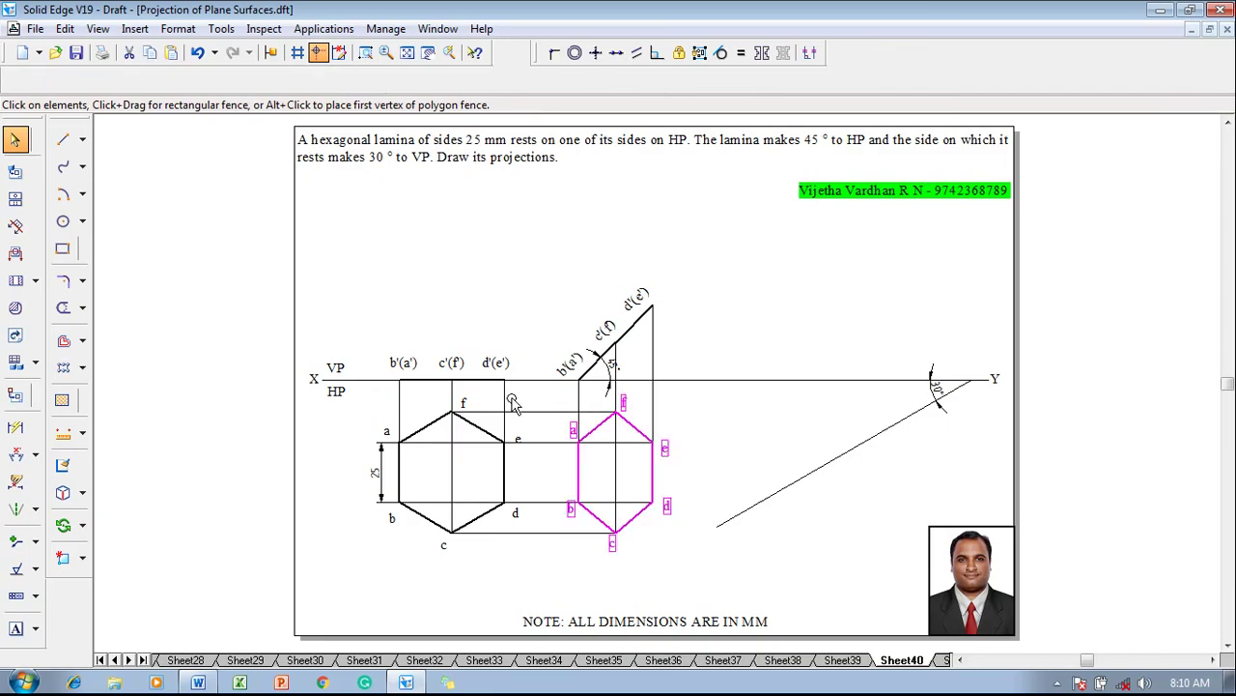
Copy the labelled hexagon top view beside the 30° line.
{"action": "left_click", "coordinate": [83, 525]}
{"action": "left_click", "coordinate": [106, 522]}
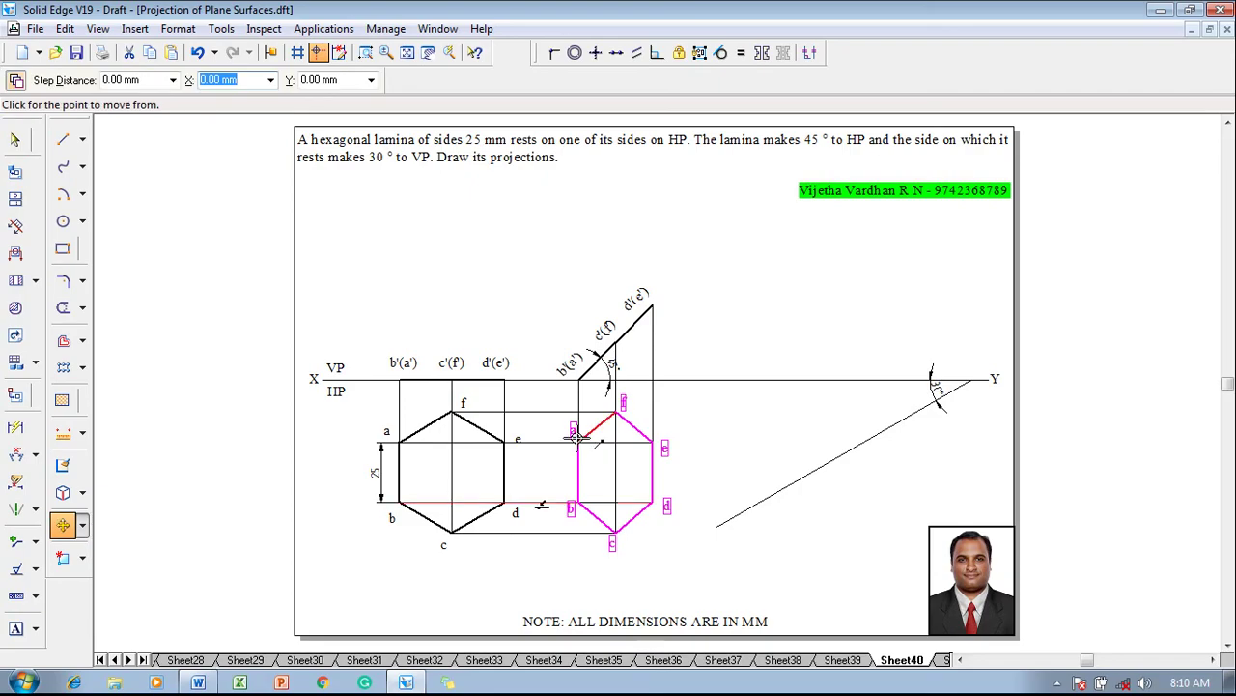
{"action": "left_click", "coordinate": [576, 437]}
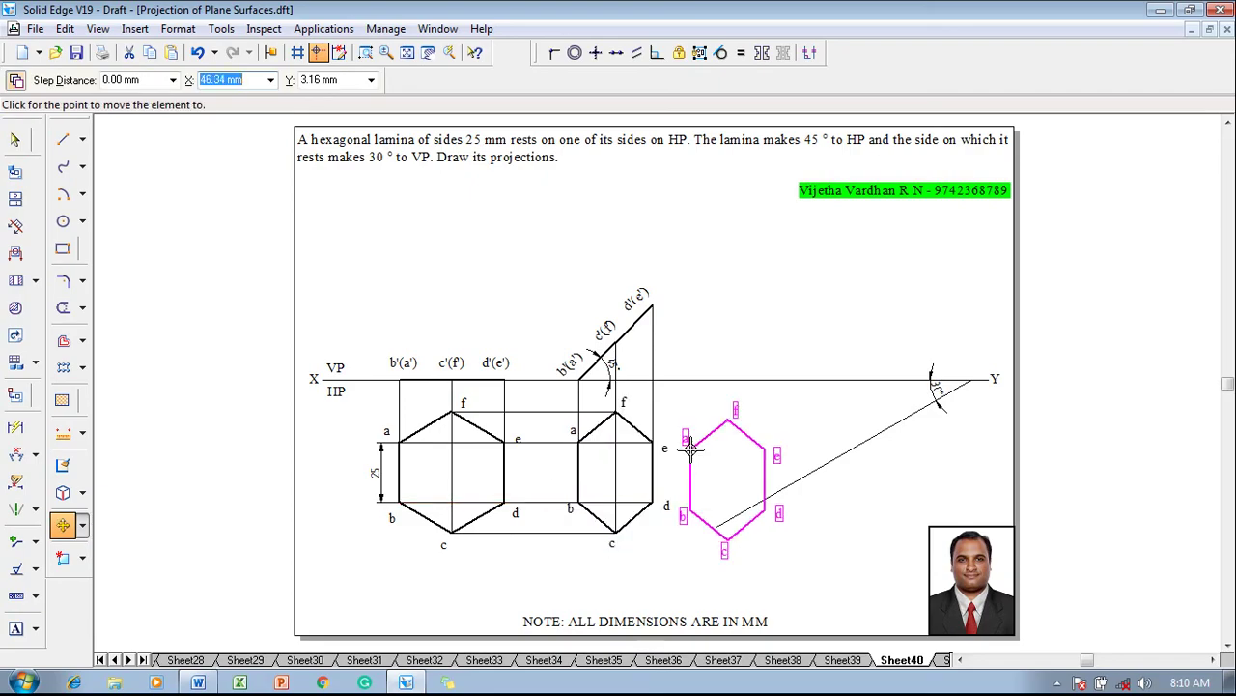
{"action": "left_click", "coordinate": [872, 440]}
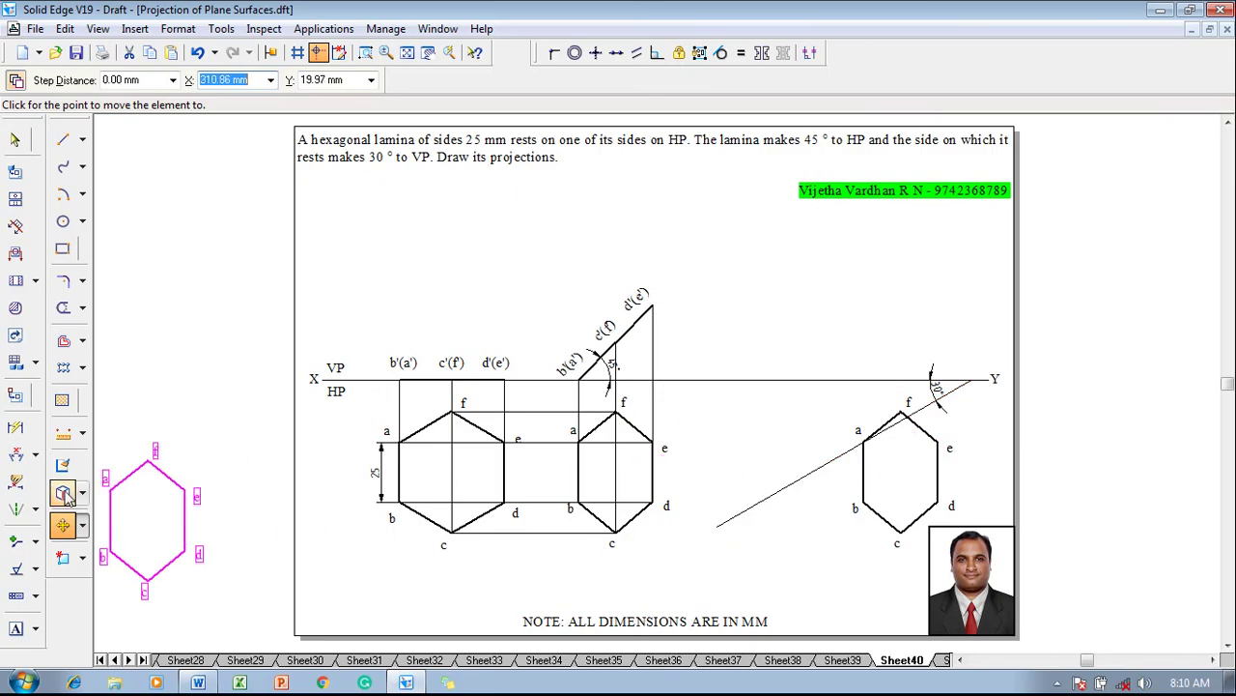
Rotate the copy about vertex a so side ab lies on the 30° line.
{"action": "left_click", "coordinate": [82, 527]}
{"action": "left_click", "coordinate": [111, 545]}
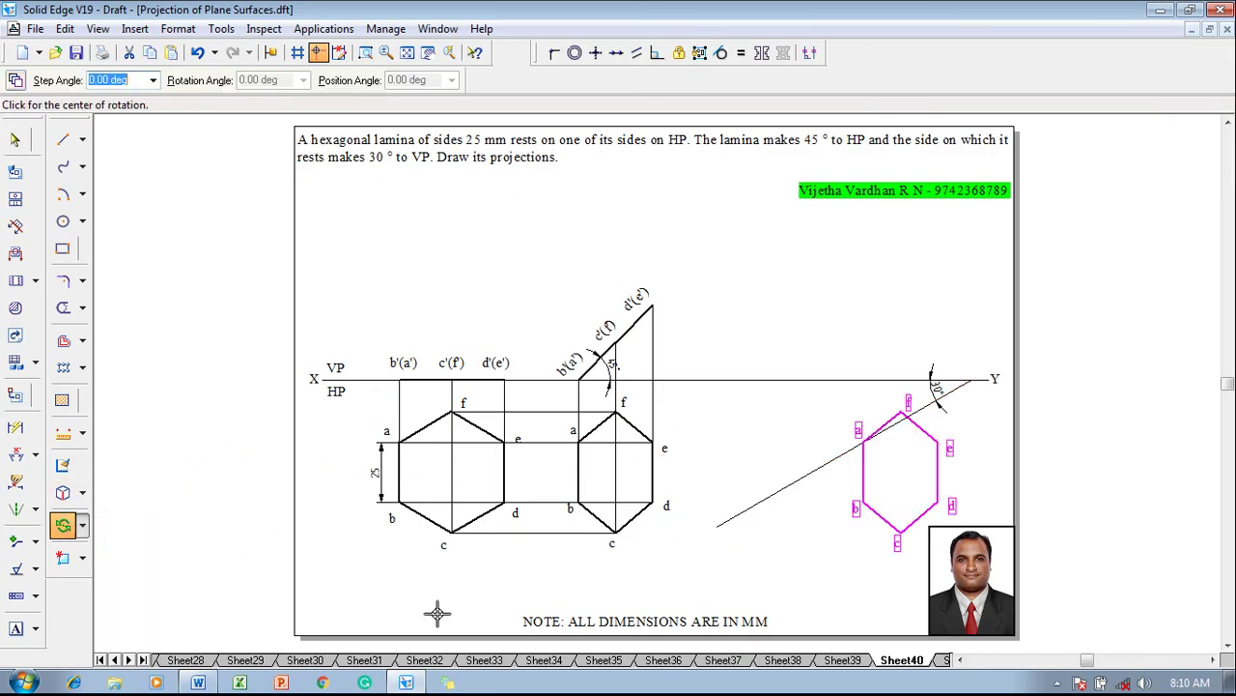
{"action": "left_click", "coordinate": [863, 439]}
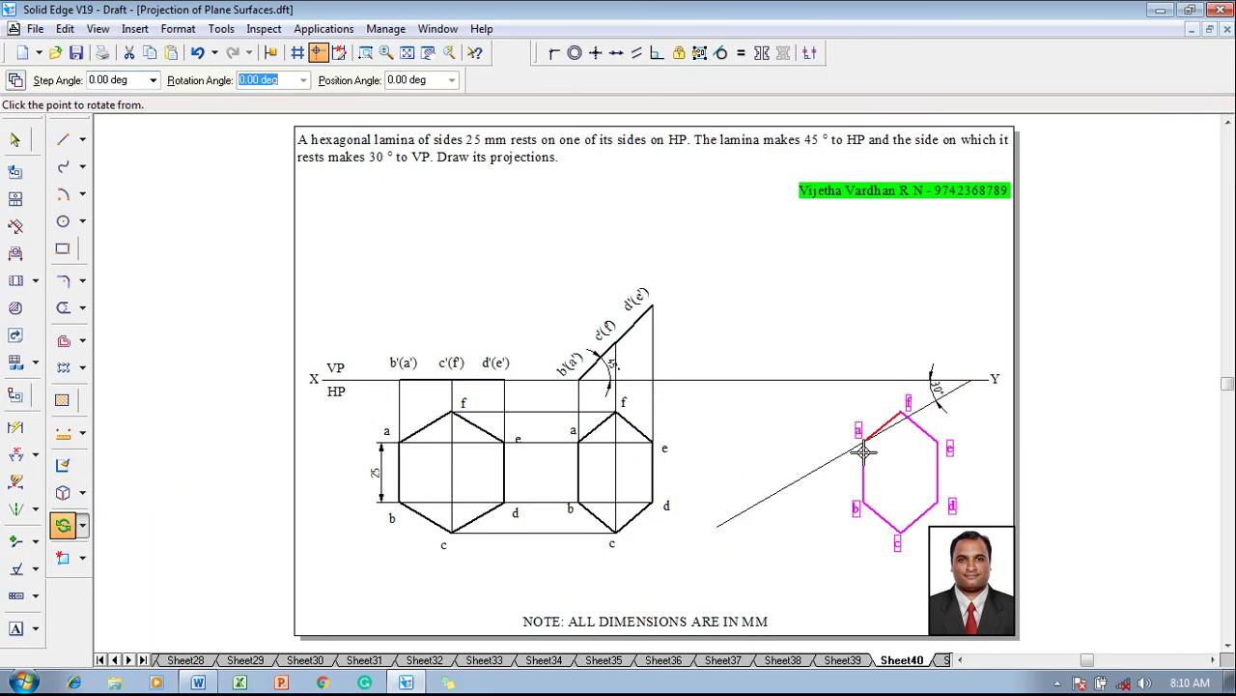
{"action": "left_click", "coordinate": [860, 505]}
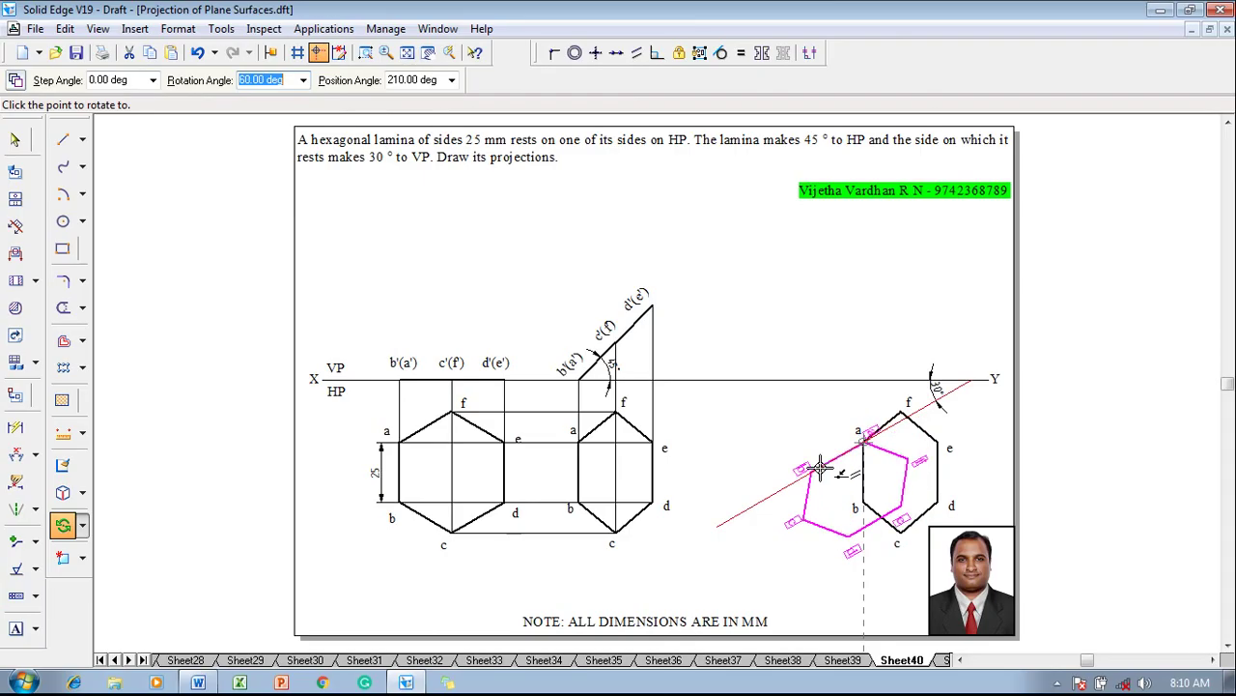
{"action": "left_click", "coordinate": [819, 468]}
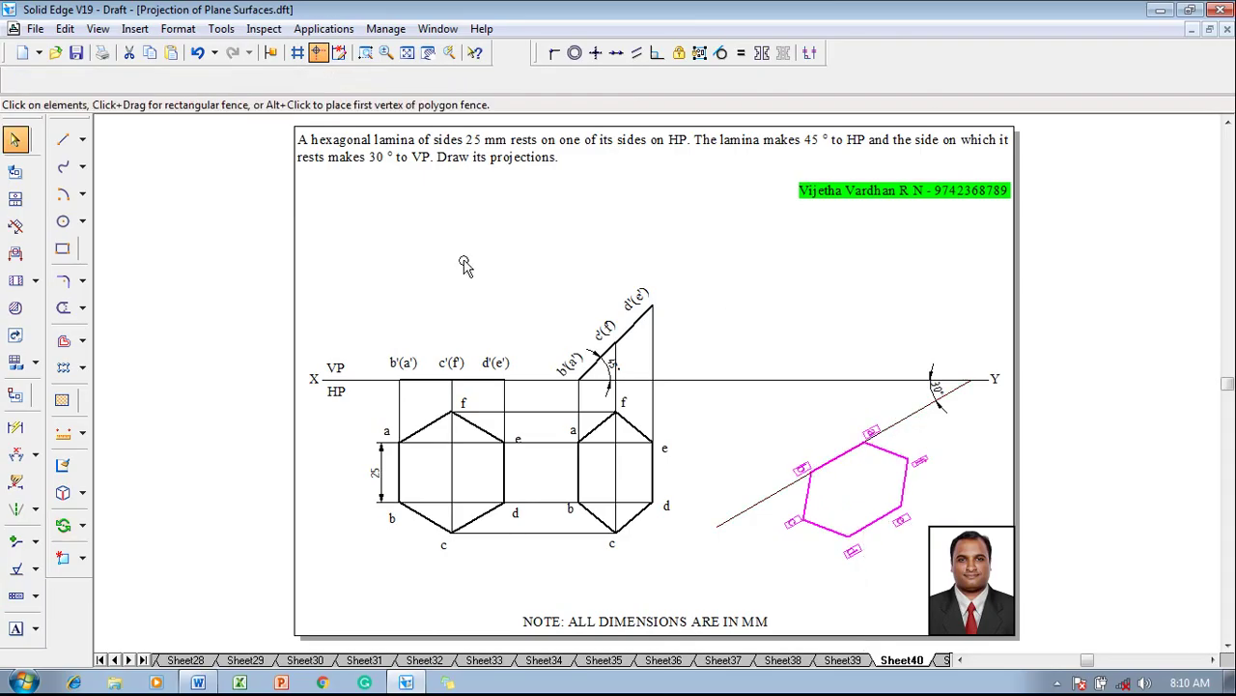
Draw thin projectors up from vertices f and c to the c'(f') level, with a horizontal carried across to c'(f').
{"action": "left_click", "coordinate": [63, 140]}
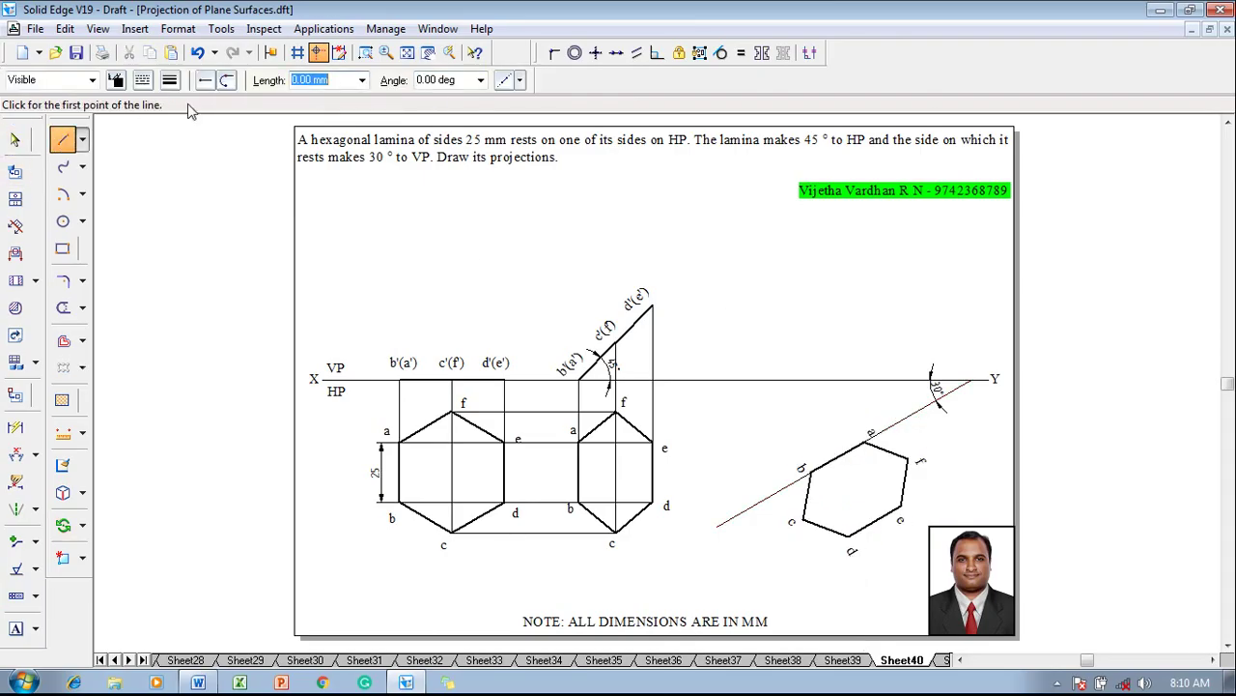
{"action": "left_click", "coordinate": [172, 79]}
{"action": "left_click", "coordinate": [200, 125]}
{"action": "left_click", "coordinate": [910, 460]}
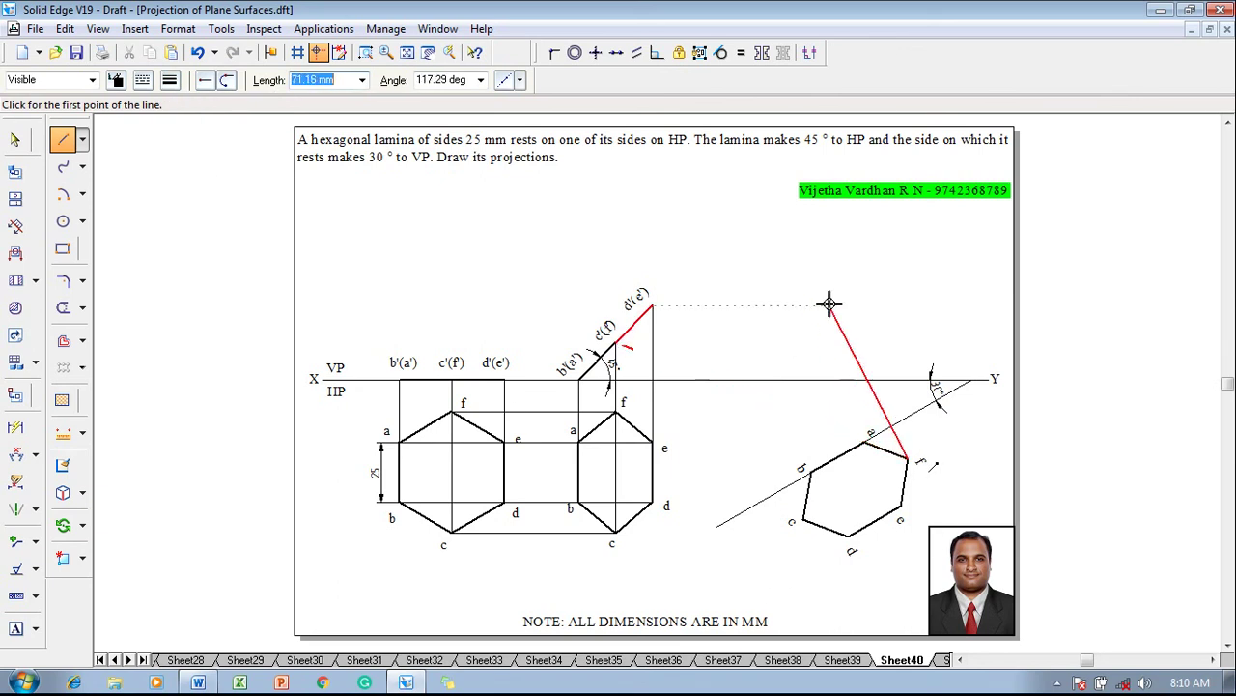
{"action": "left_click", "coordinate": [908, 342]}
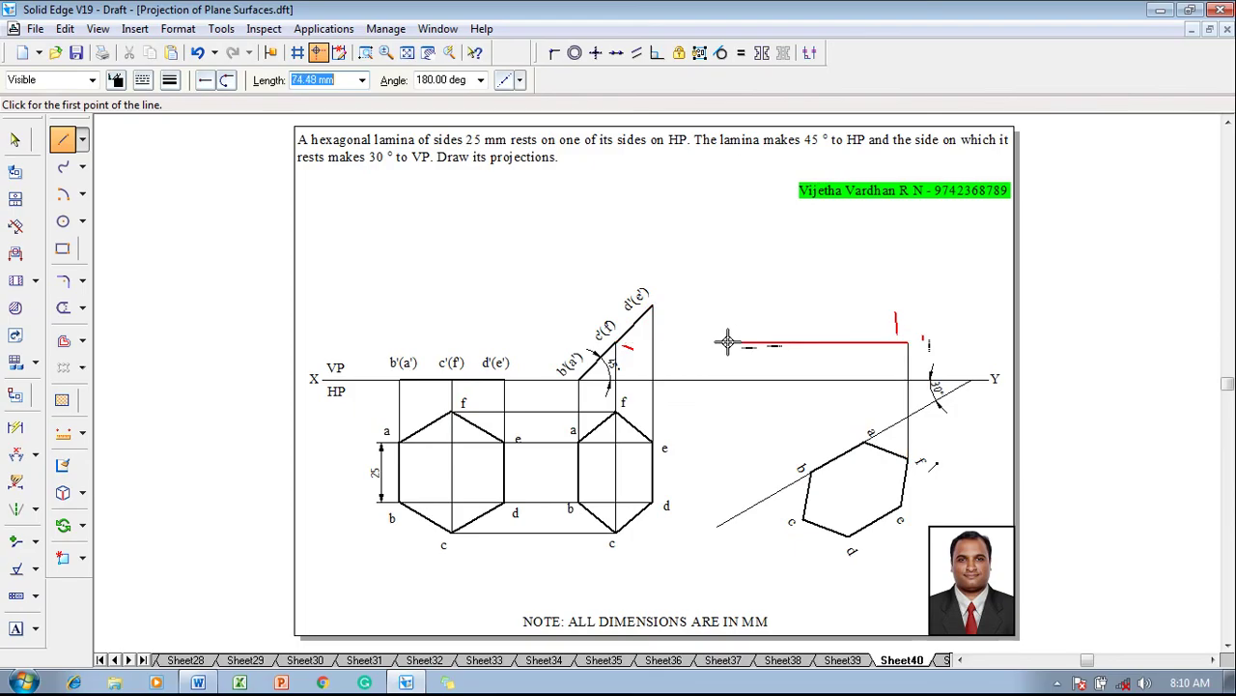
{"action": "left_click", "coordinate": [617, 342]}
{"action": "right_click", "coordinate": [794, 324]}
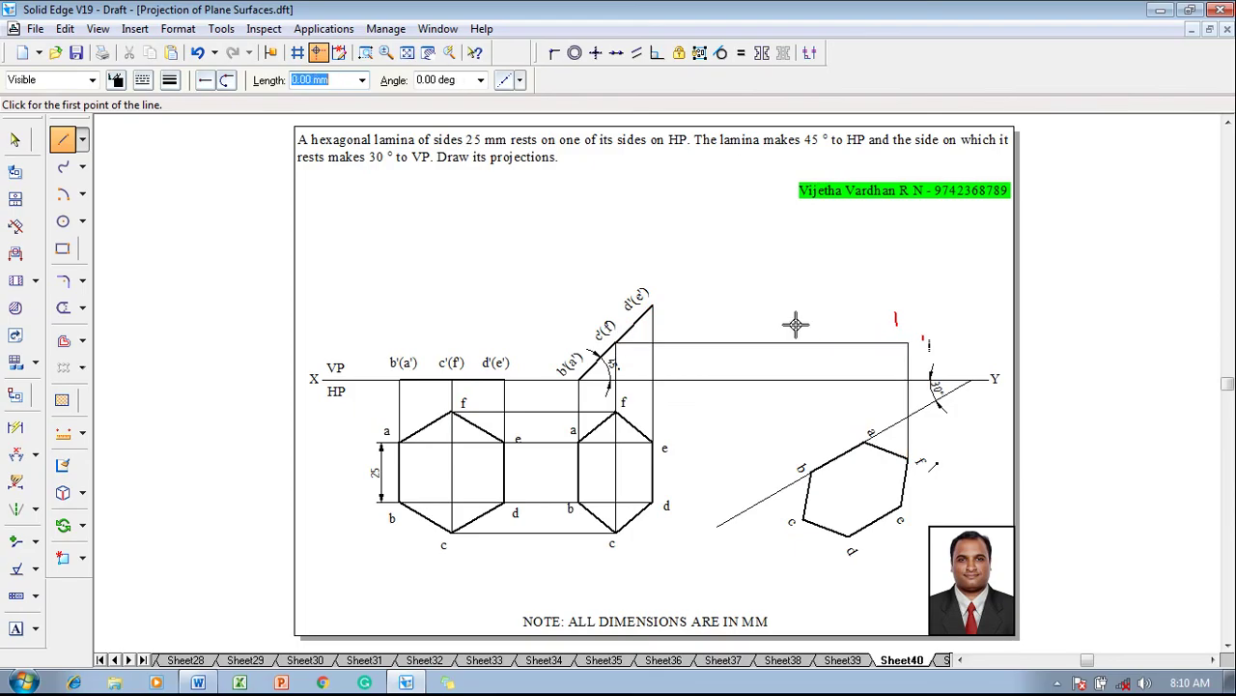
{"action": "left_click", "coordinate": [805, 520]}
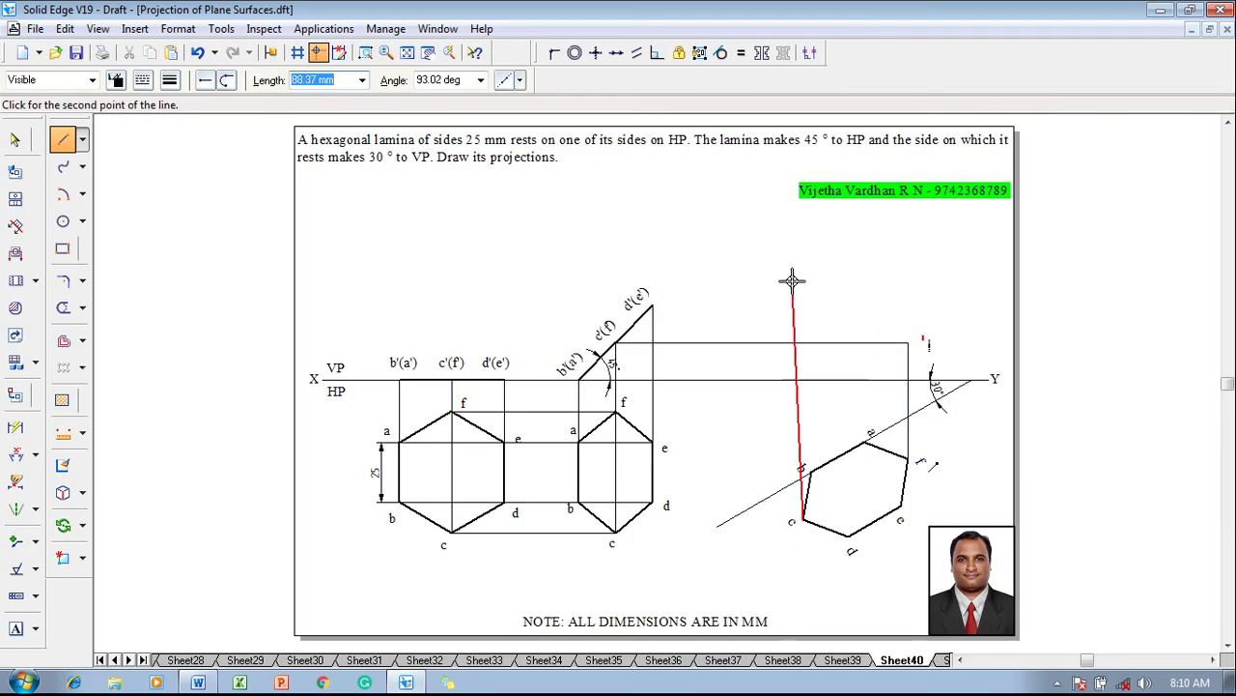
{"action": "left_click", "coordinate": [802, 342]}
{"action": "right_click", "coordinate": [803, 342]}
Draw thin projectors from vertices e and d up to the d'(e') level, with a horizontal back to d'(e').
{"action": "left_click", "coordinate": [903, 503]}
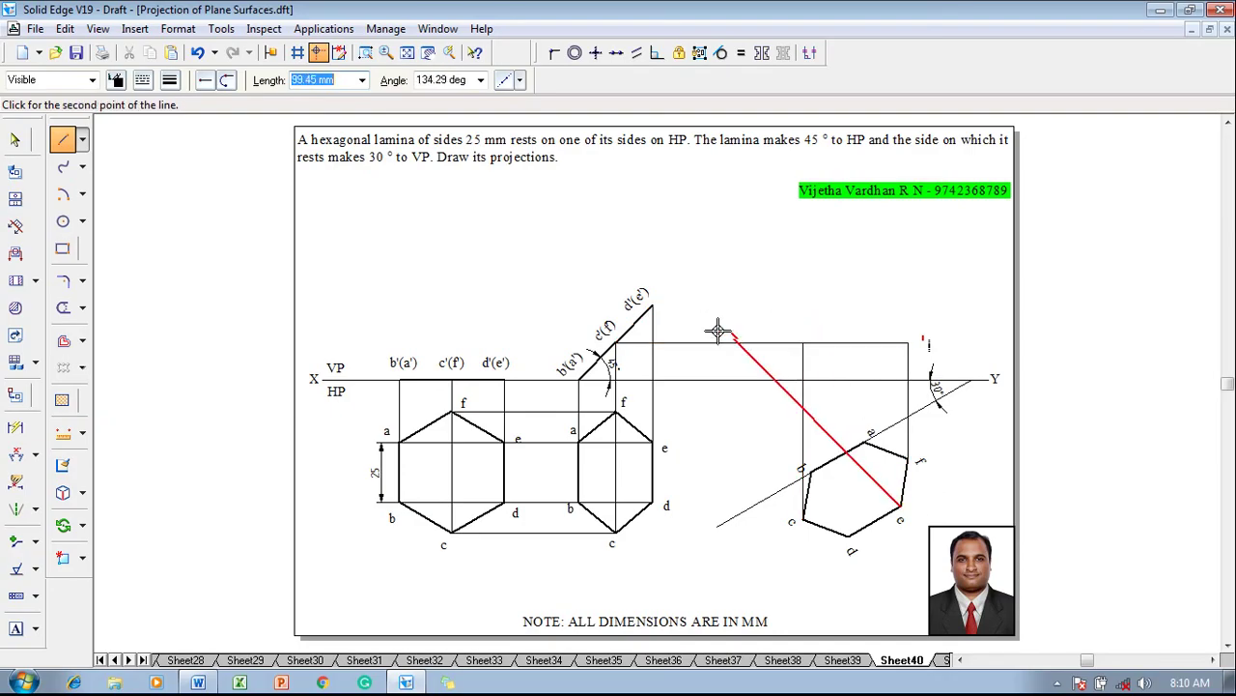
{"action": "left_click", "coordinate": [901, 307]}
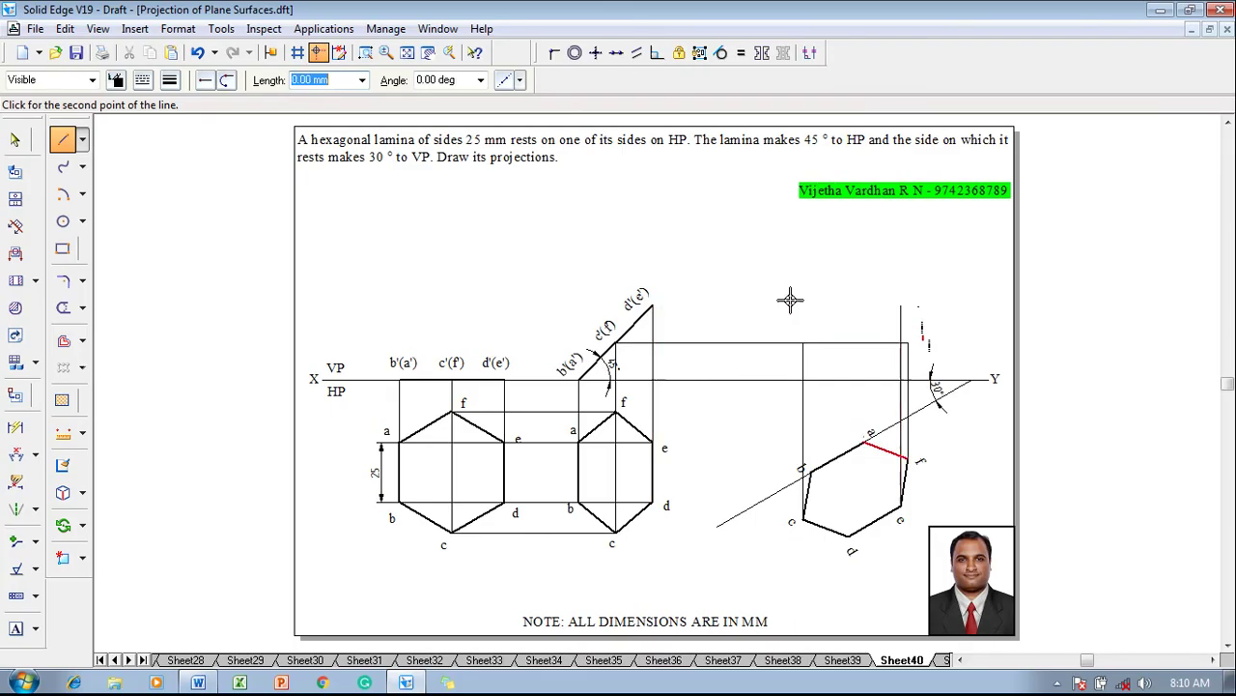
{"action": "left_click", "coordinate": [654, 306]}
{"action": "right_click", "coordinate": [767, 294]}
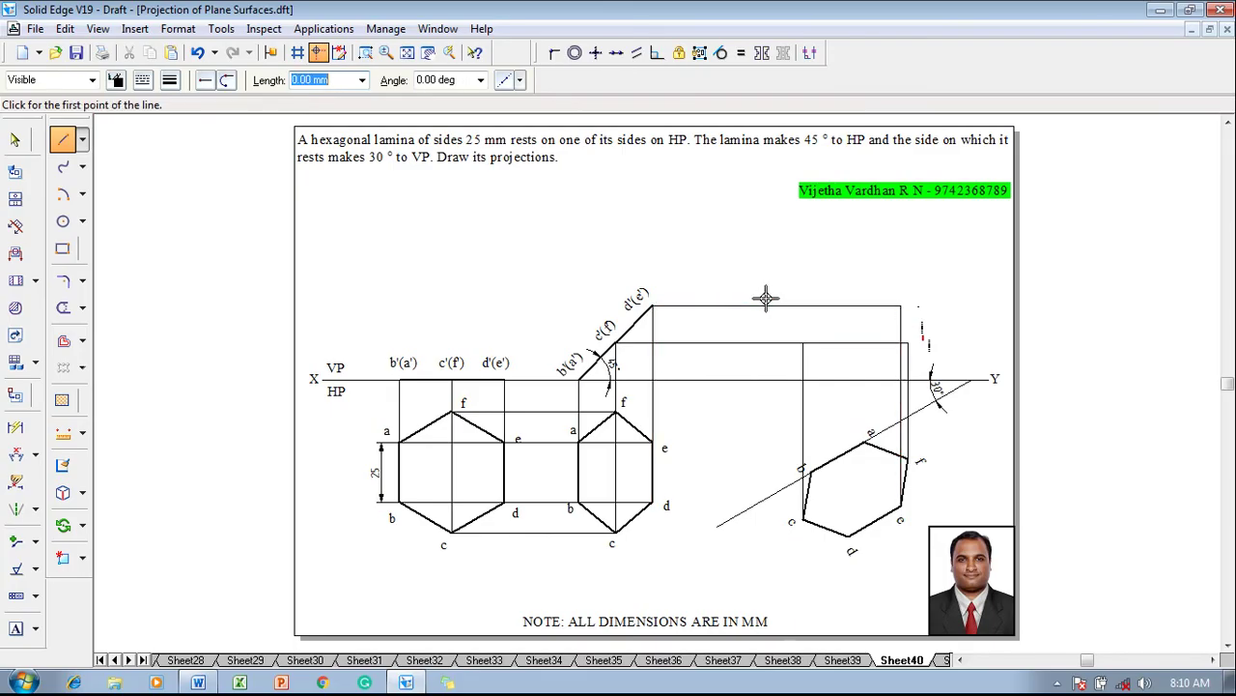
{"action": "left_click", "coordinate": [848, 532]}
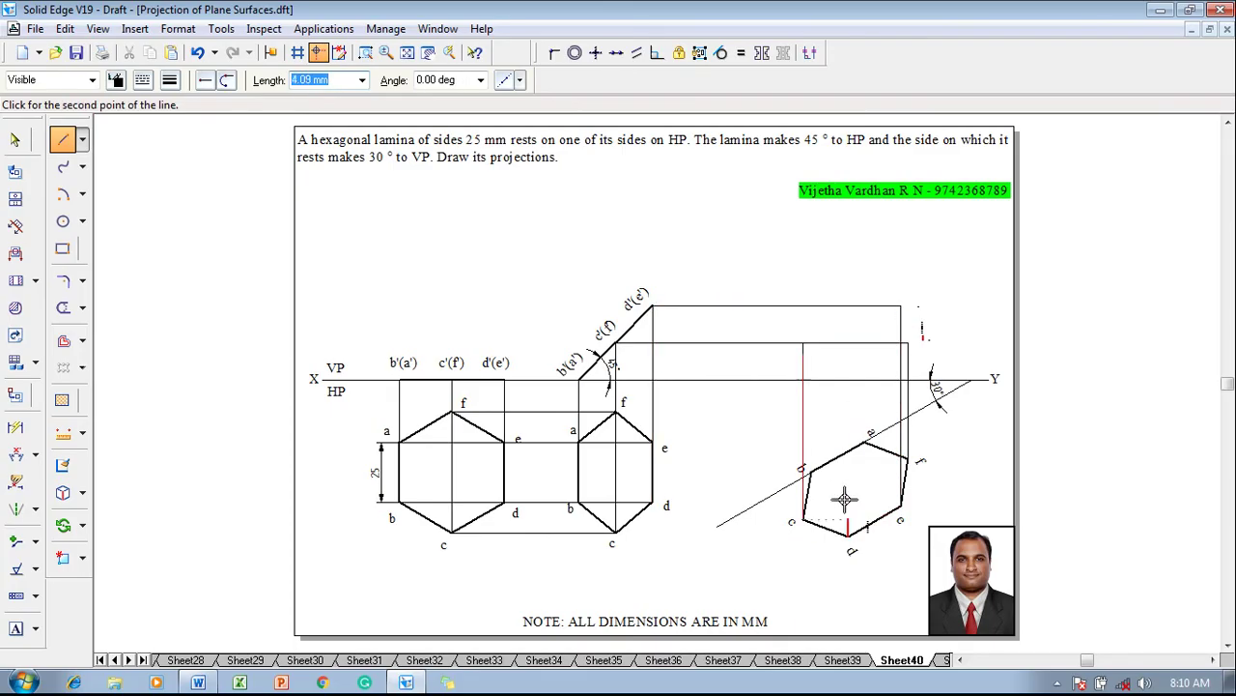
{"action": "left_click", "coordinate": [849, 305]}
{"action": "right_click", "coordinate": [868, 287]}
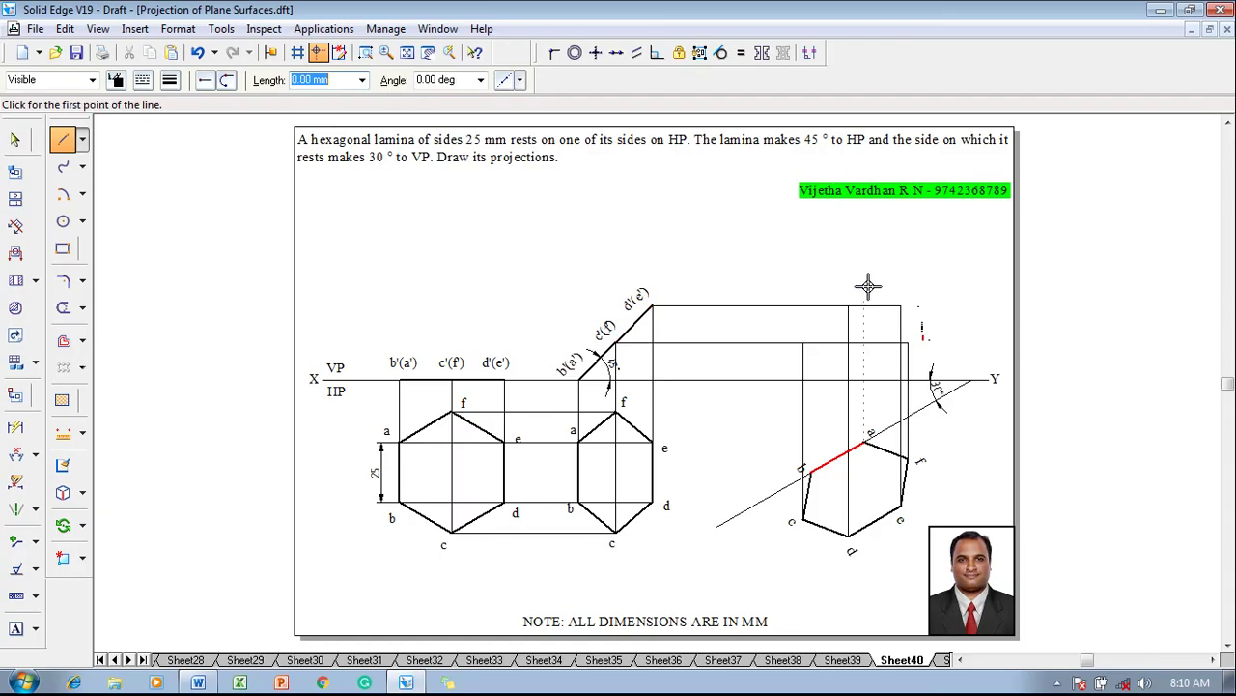
Draw thin projectors from vertices a and b up to the XY line.
{"action": "left_click", "coordinate": [868, 441]}
{"action": "left_click", "coordinate": [863, 381]}
{"action": "right_click", "coordinate": [850, 401]}
{"action": "left_click", "coordinate": [810, 470]}
{"action": "left_click", "coordinate": [811, 379]}
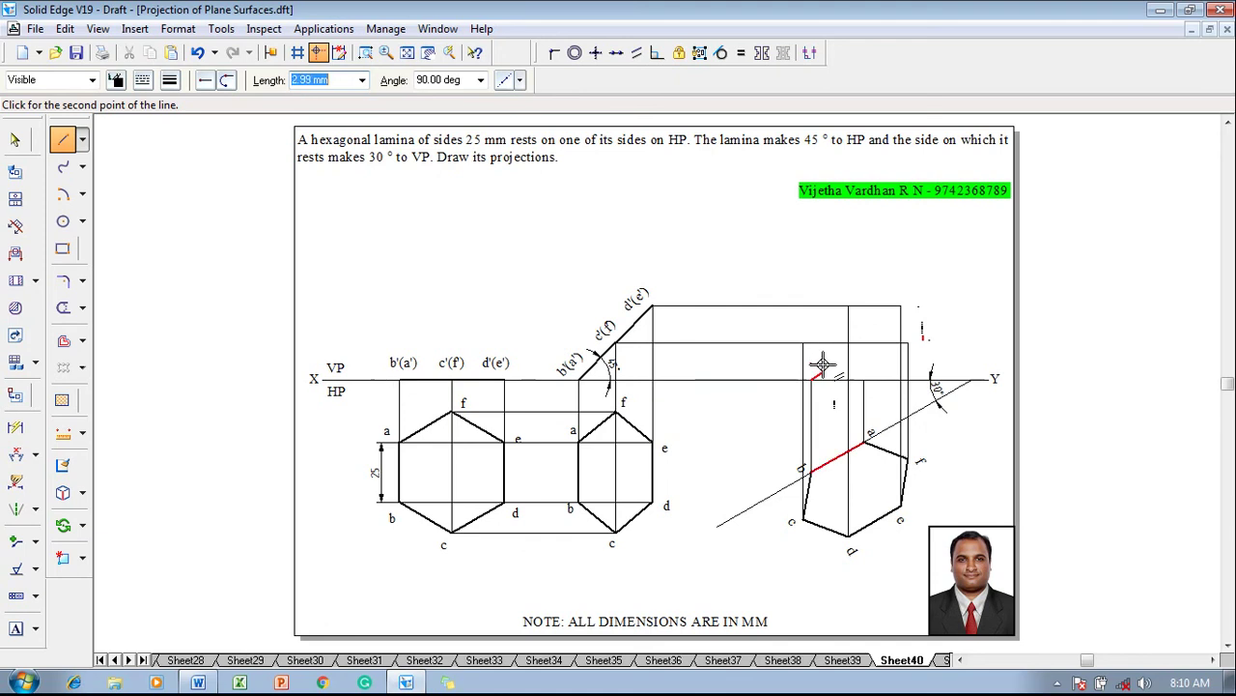
{"action": "key", "text": "Escape"}
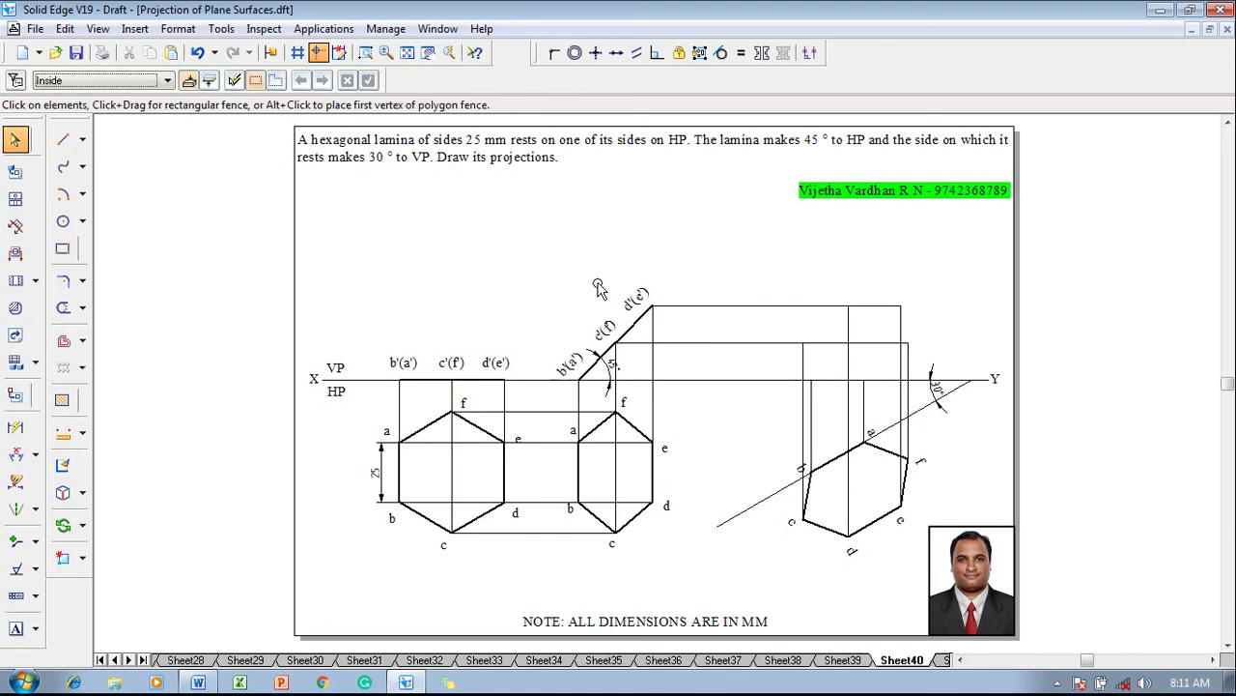
Place text labels at the projector intersections, typing 'ac' at the first and d' above its projector.
{"action": "left_click", "coordinate": [15, 628]}
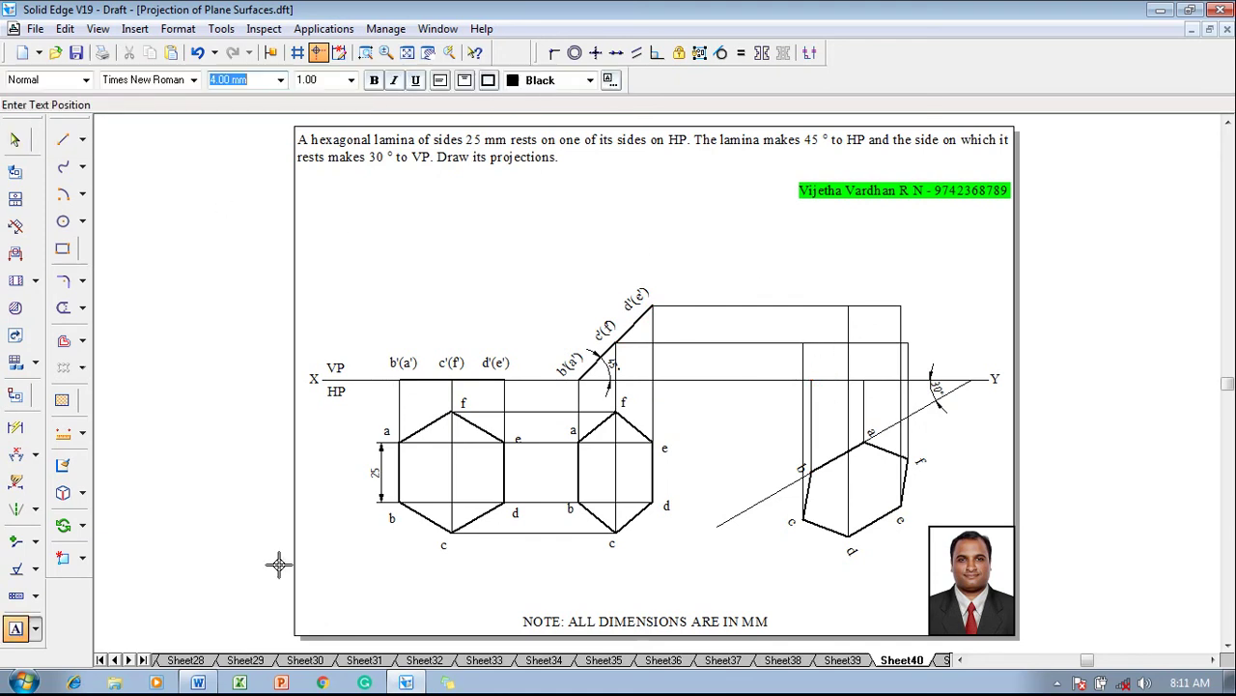
{"action": "left_click", "coordinate": [853, 360]}
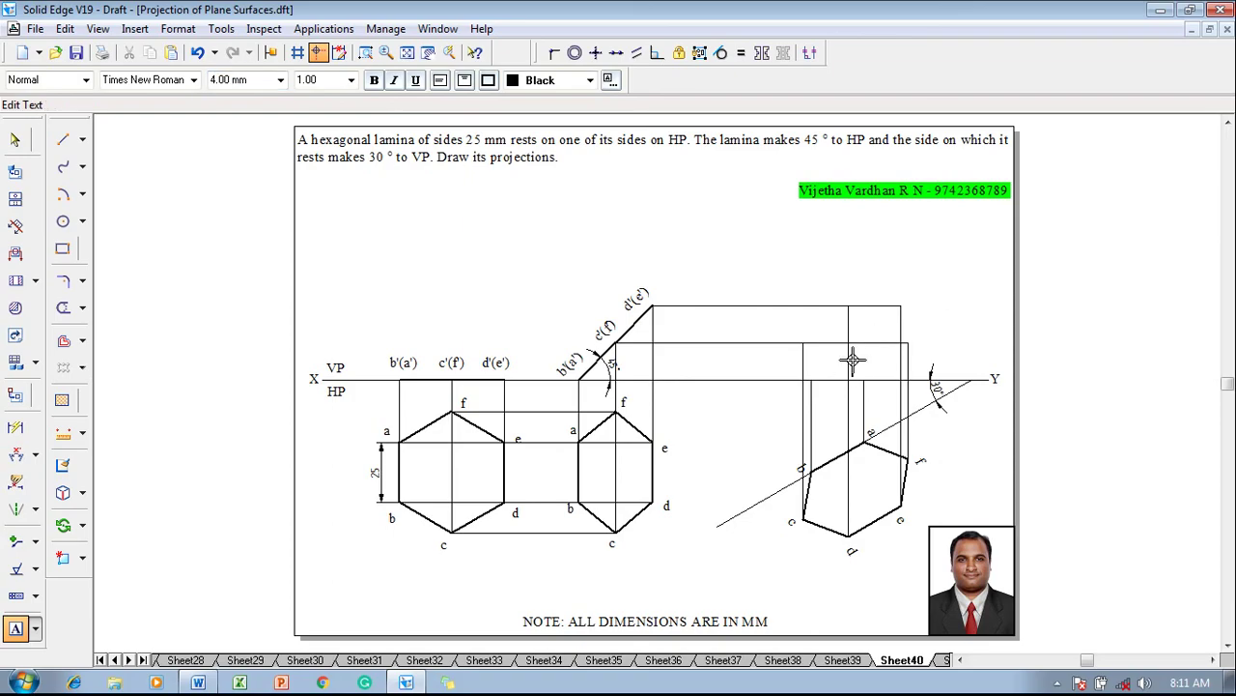
{"action": "type", "text": "a"}
{"action": "type", "text": "c"}
{"action": "left_click", "coordinate": [846, 285]}
{"action": "type", "text": "d'"}
{"action": "key", "text": "Escape"}
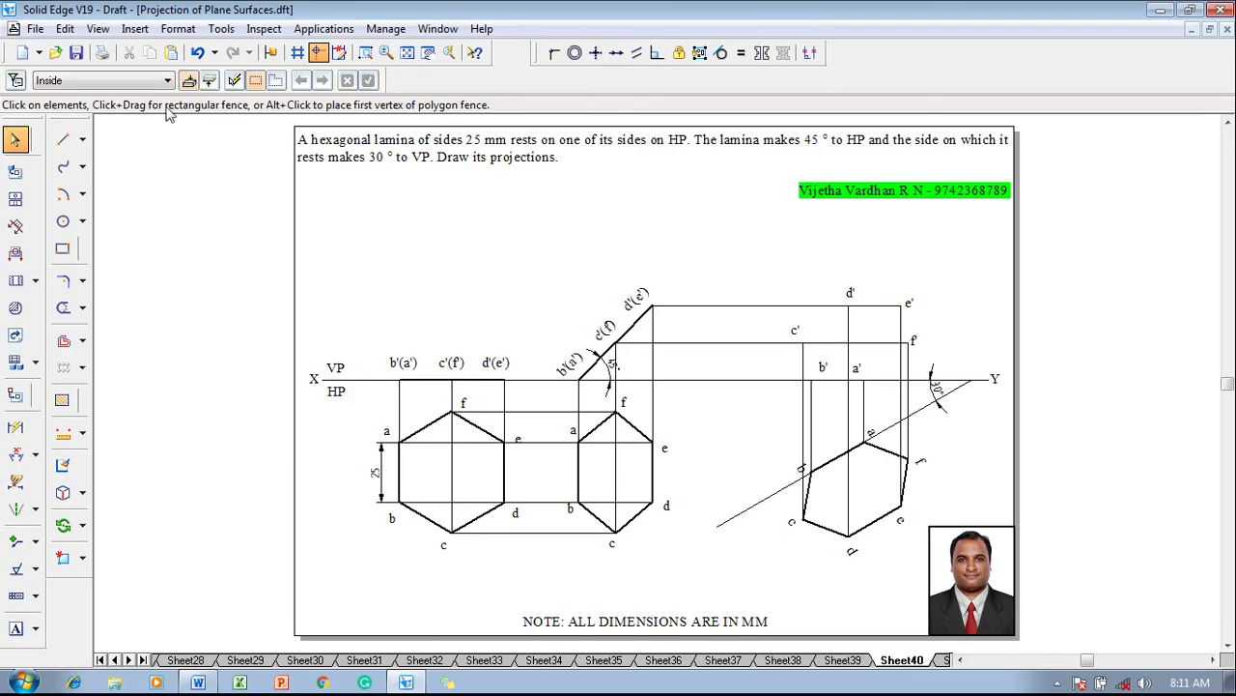
With a thick line width, draw a closed outline through a', b', c', d', e', f' and back to a'.
{"action": "left_click", "coordinate": [63, 139]}
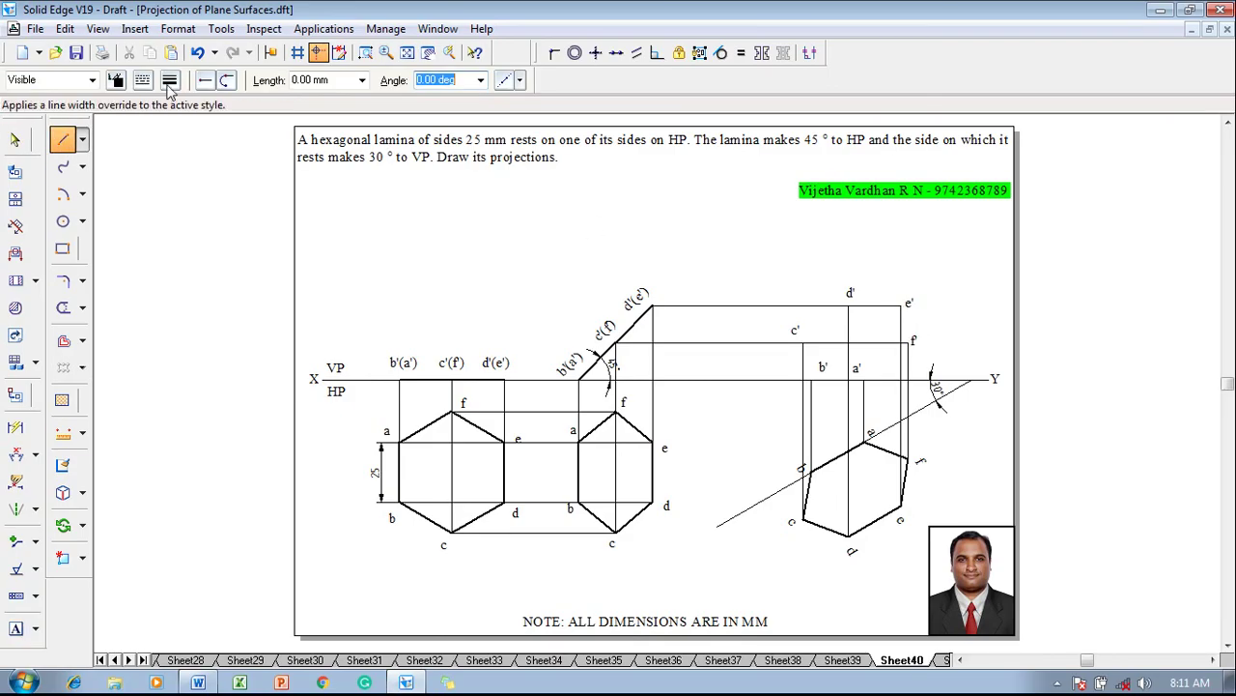
{"action": "left_click", "coordinate": [169, 85]}
{"action": "left_click", "coordinate": [186, 150]}
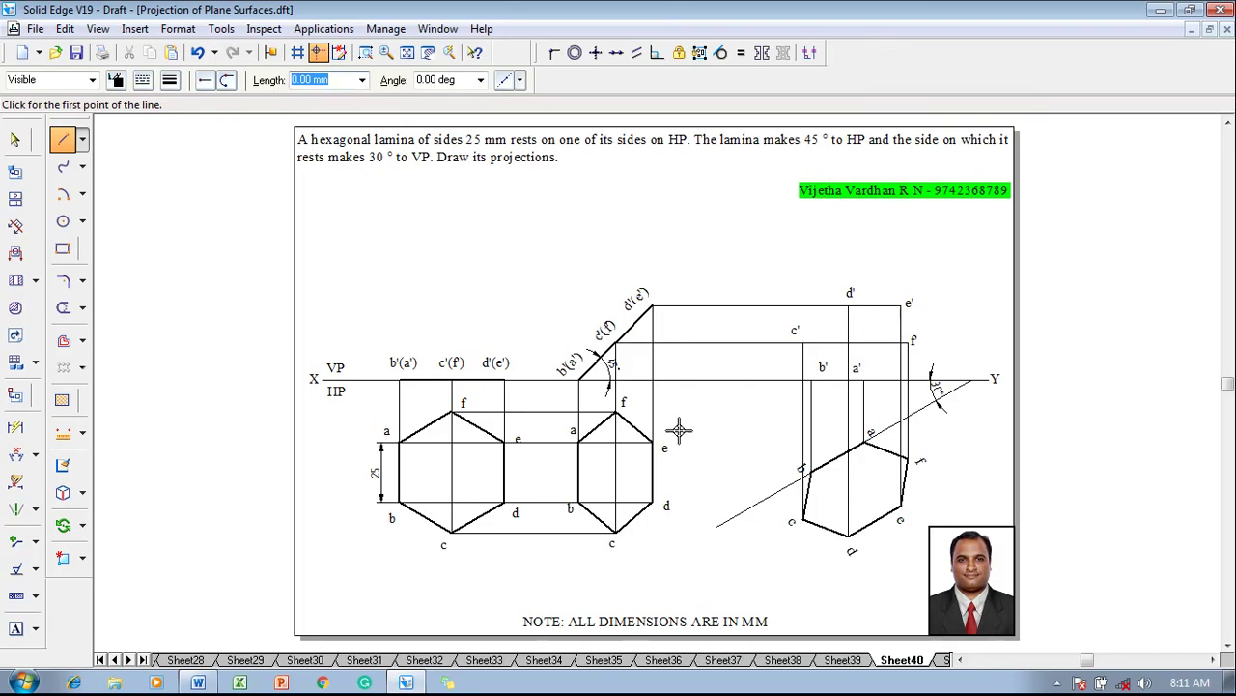
{"action": "left_click", "coordinate": [864, 383]}
{"action": "left_click", "coordinate": [814, 380]}
{"action": "left_click", "coordinate": [803, 343]}
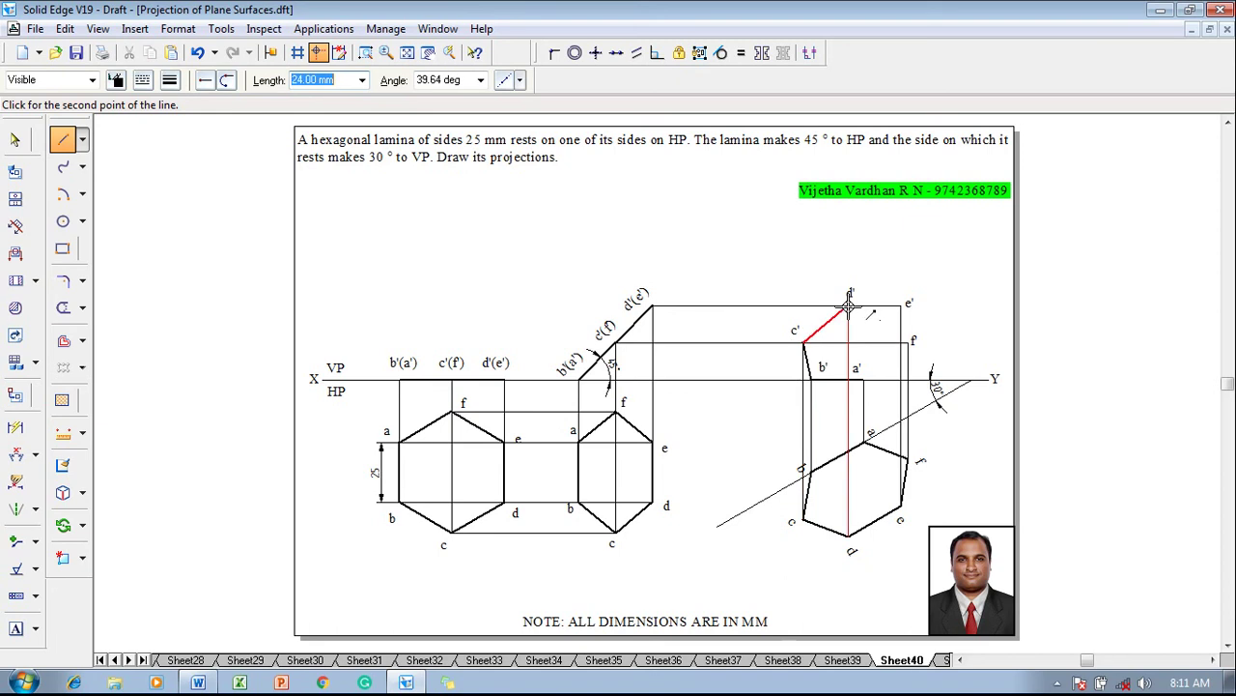
{"action": "left_click", "coordinate": [848, 305]}
{"action": "left_click", "coordinate": [901, 306]}
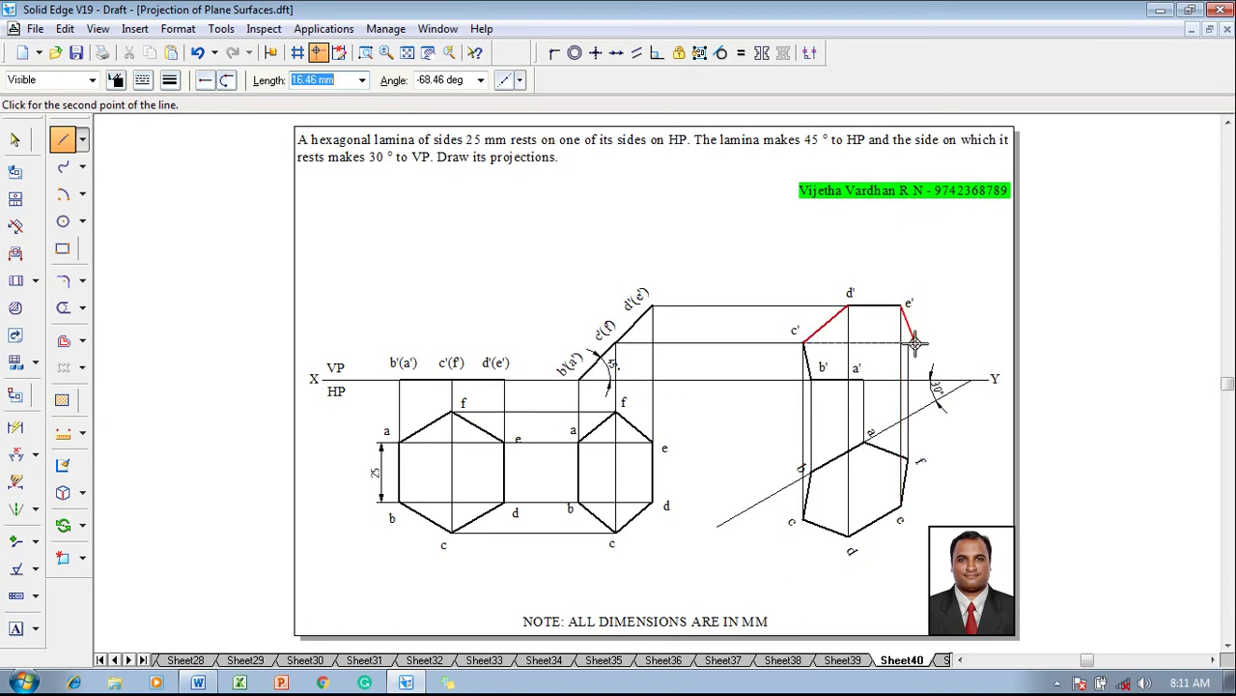
{"action": "left_click", "coordinate": [908, 342]}
{"action": "left_click", "coordinate": [868, 378]}
{"action": "key", "text": "Escape"}
{"action": "key", "text": "Escape"}
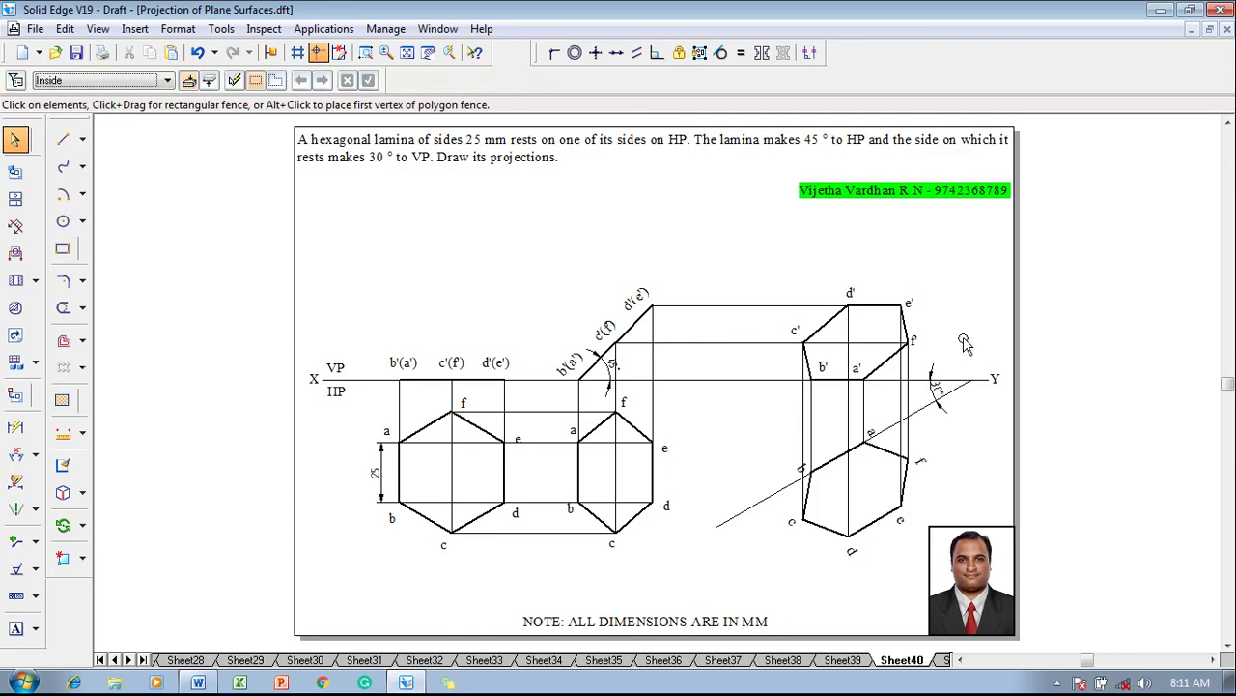